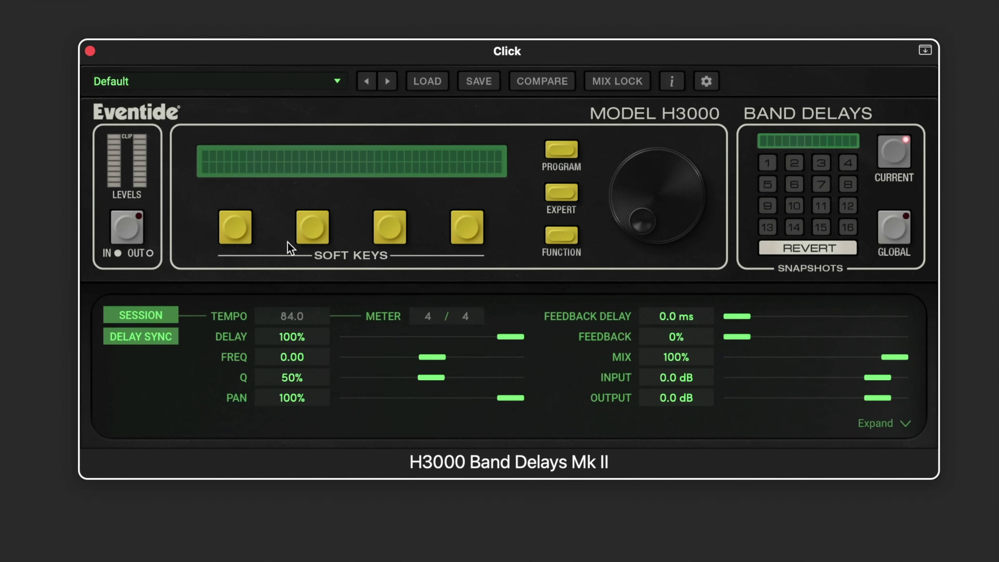
Load the Triplets preset from 02 - Synced Delays.
{"action": "left_click", "coordinate": [237, 84]}
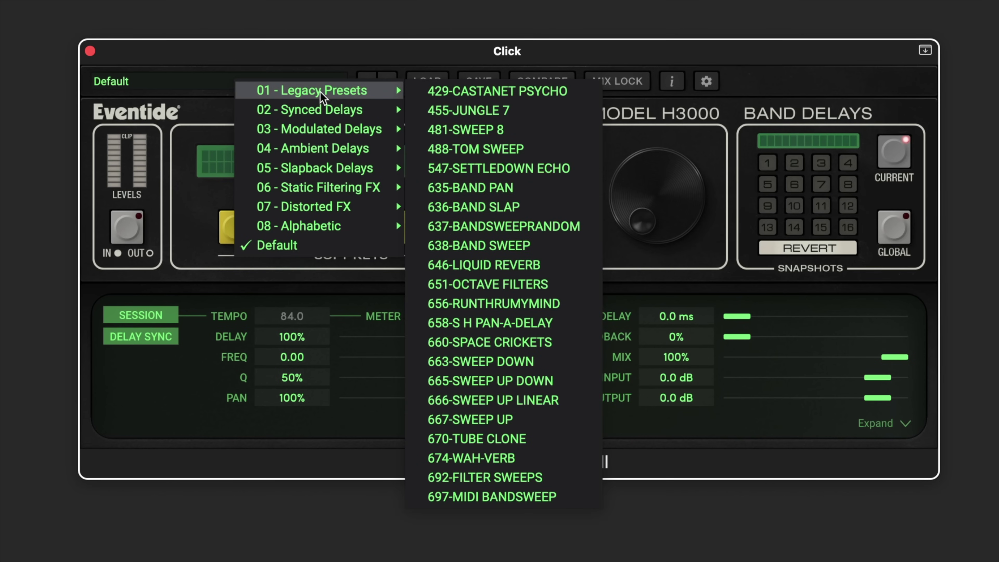
{"action": "mouse_move", "coordinate": [298, 107]}
{"action": "left_click", "coordinate": [433, 227]}
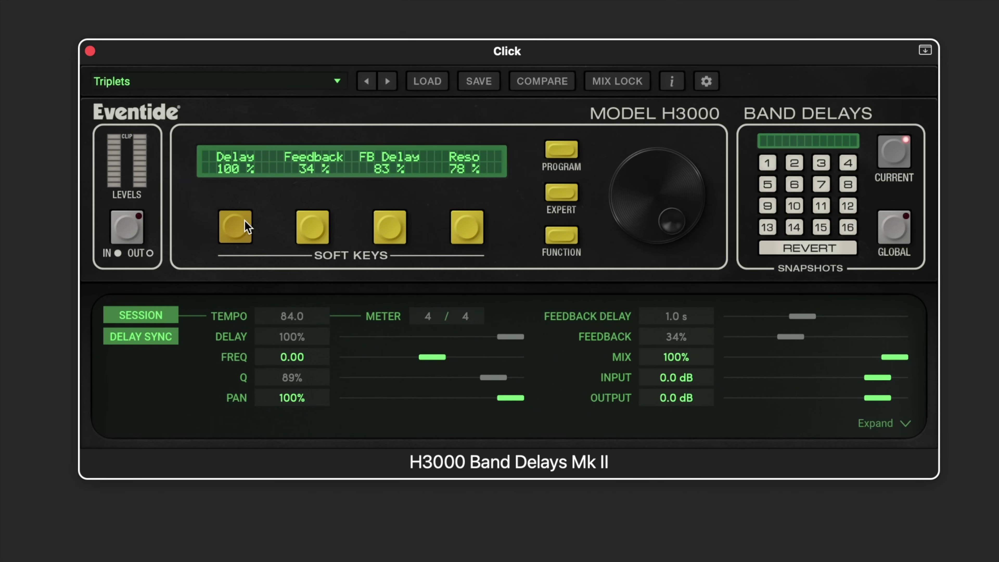
Set Delay to 67%, Feedback to 45% and FB Delay to 75% (900.7 ms).
{"action": "left_click_drag", "start_coordinate": [647, 184], "coordinate": [619, 277]}
{"action": "left_click", "coordinate": [311, 230]}
{"action": "left_click_drag", "start_coordinate": [619, 201], "coordinate": [575, 165]}
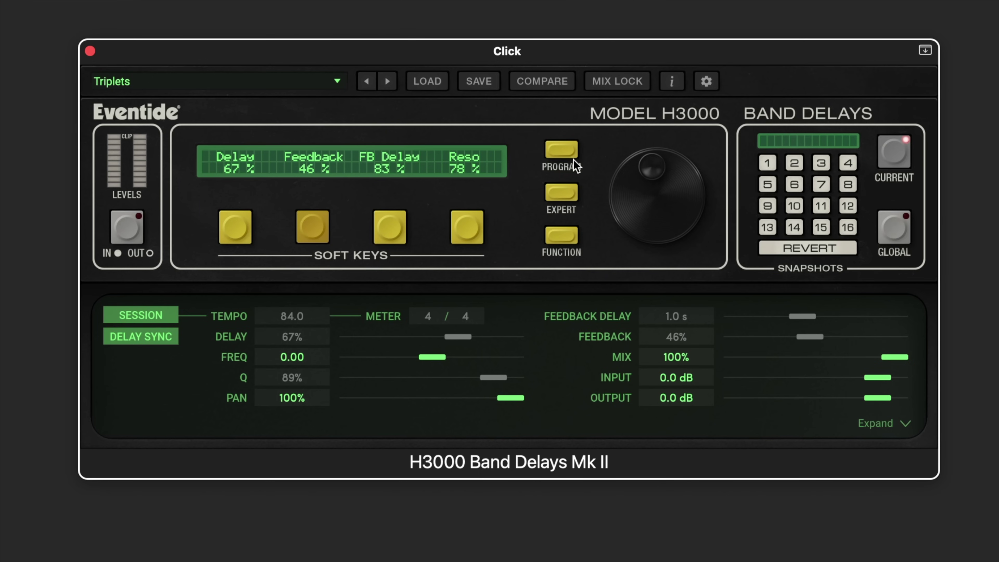
{"action": "left_click_drag", "start_coordinate": [380, 168], "coordinate": [373, 189]}
{"action": "mouse_move", "coordinate": [311, 169]}
{"action": "left_mouse_down"}
{"action": "mouse_move", "coordinate": [307, 162]}
{"action": "mouse_move", "coordinate": [305, 201]}
{"action": "mouse_move", "coordinate": [312, 174]}
{"action": "left_mouse_up"}
Compare current snapshots 14, 1 and 2, lowering FB Delay to 66% in snapshot 2.
{"action": "left_click", "coordinate": [790, 228]}
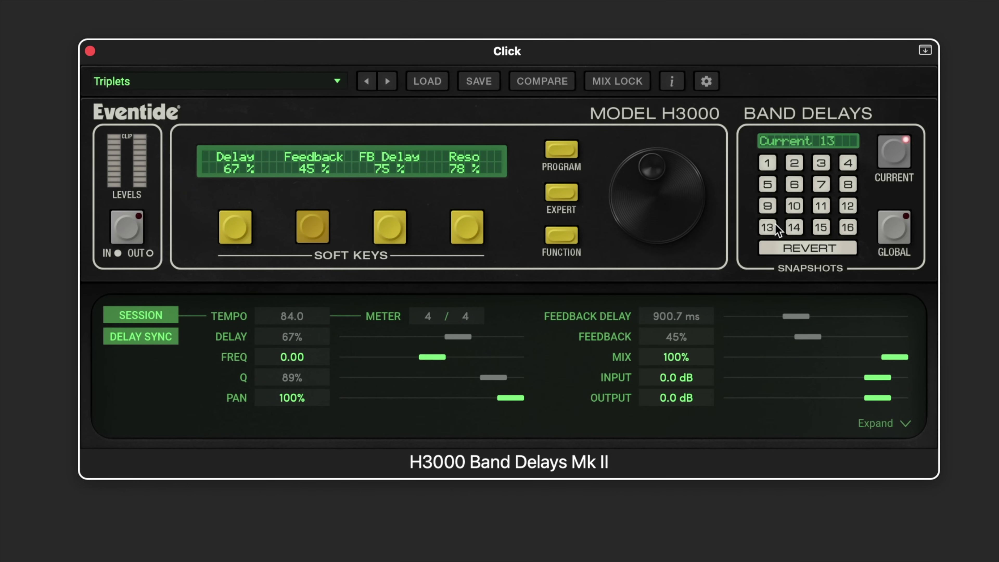
{"action": "left_click", "coordinate": [769, 164]}
{"action": "left_click", "coordinate": [787, 167]}
{"action": "left_click_drag", "start_coordinate": [391, 168], "coordinate": [382, 189]}
{"action": "left_click", "coordinate": [774, 164]}
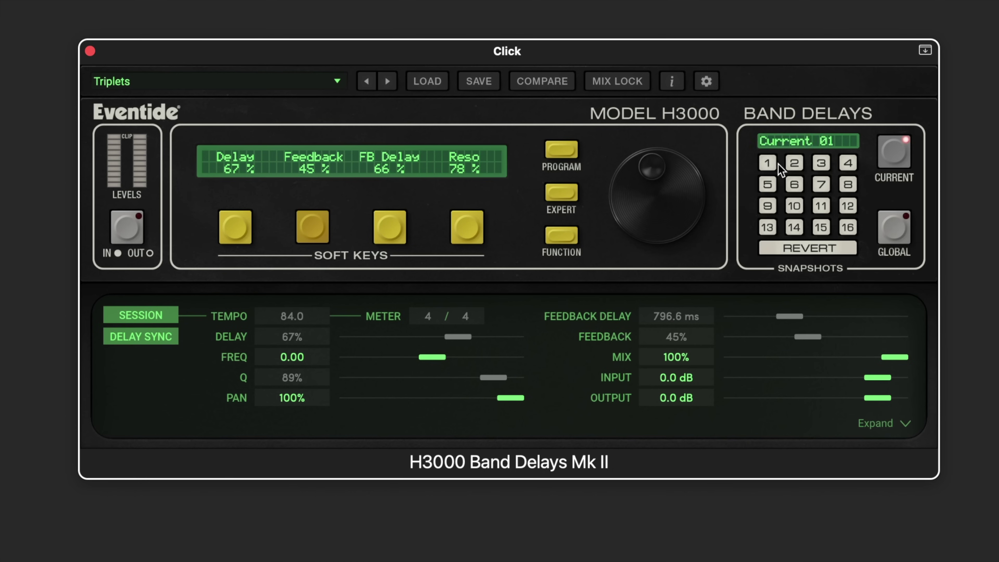
{"action": "left_click", "coordinate": [793, 163]}
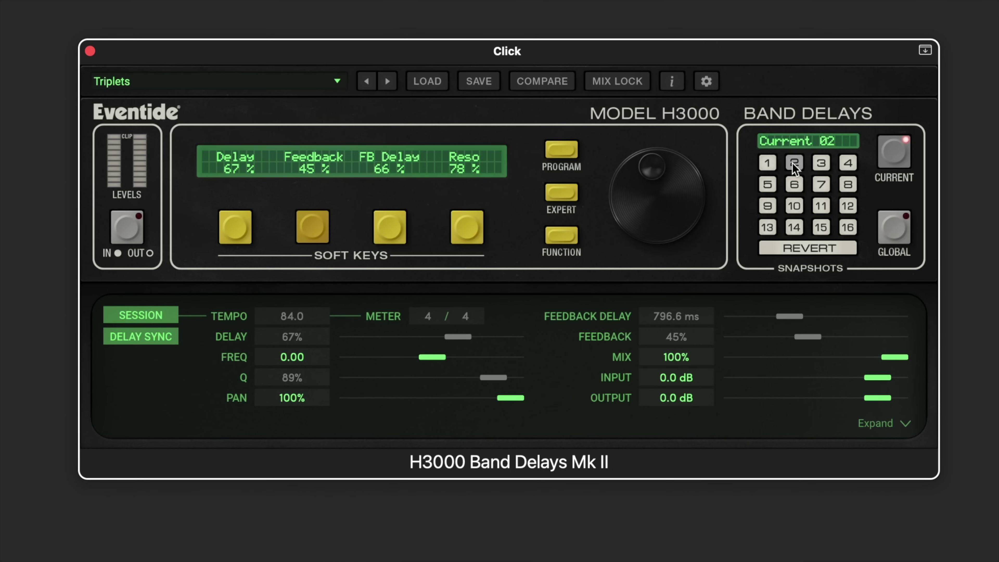
{"action": "left_click", "coordinate": [827, 139]}
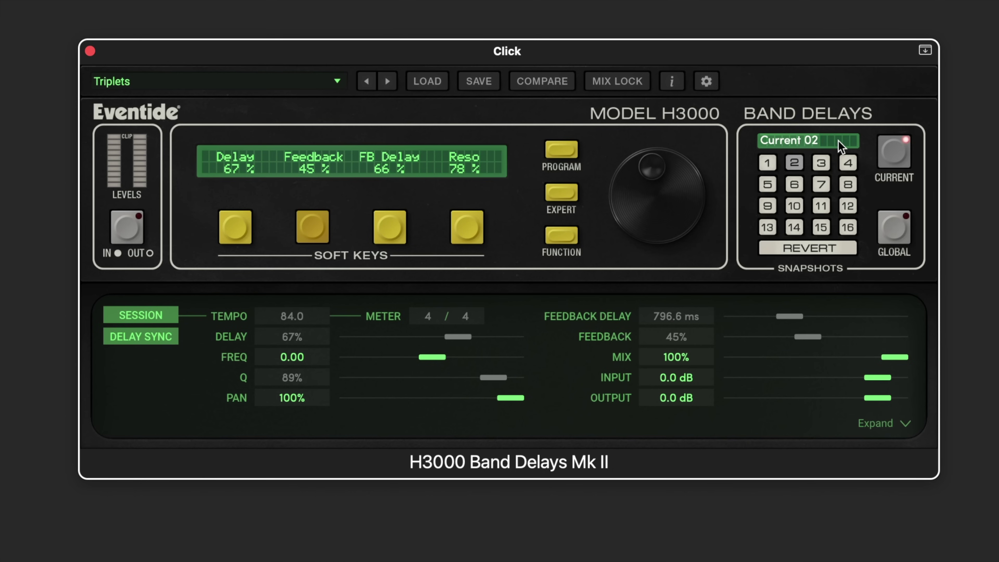
{"action": "left_click", "coordinate": [766, 165]}
{"action": "left_click", "coordinate": [794, 163]}
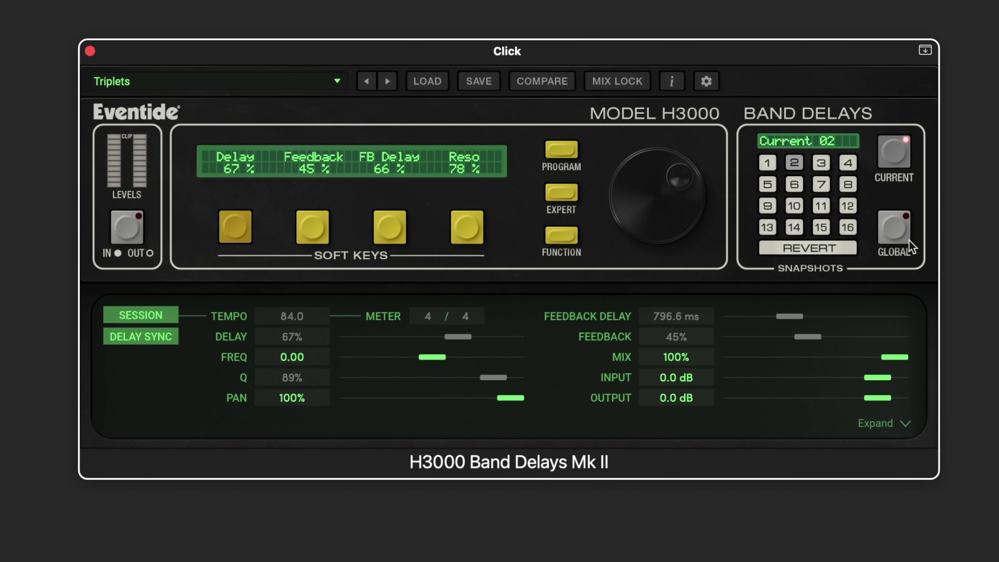
Audition global snapshots 1 through 8 and one more from the global bank.
{"action": "left_click", "coordinate": [893, 230]}
{"action": "left_click", "coordinate": [767, 163]}
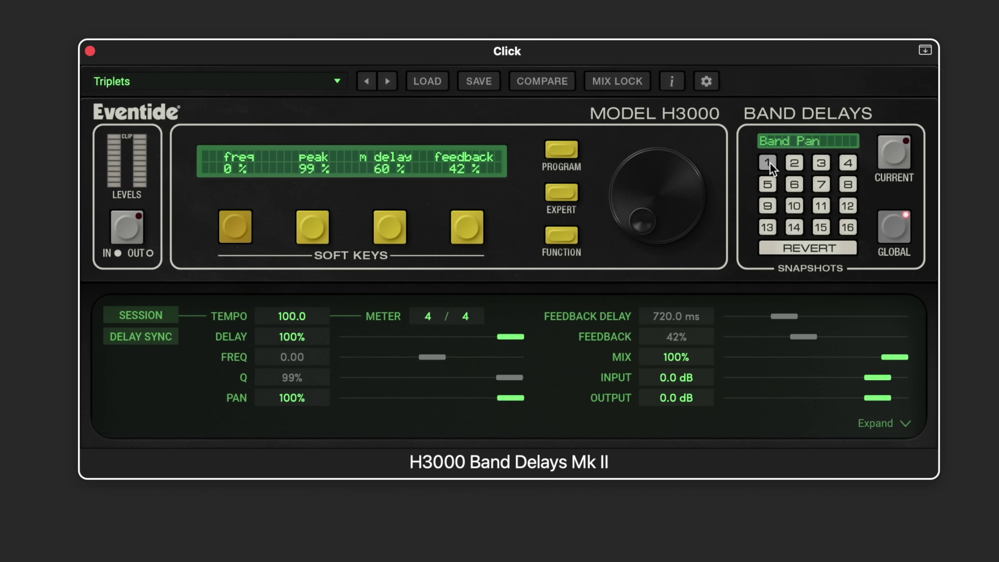
{"action": "left_click", "coordinate": [793, 163]}
{"action": "left_click", "coordinate": [820, 162]}
{"action": "left_click", "coordinate": [847, 162]}
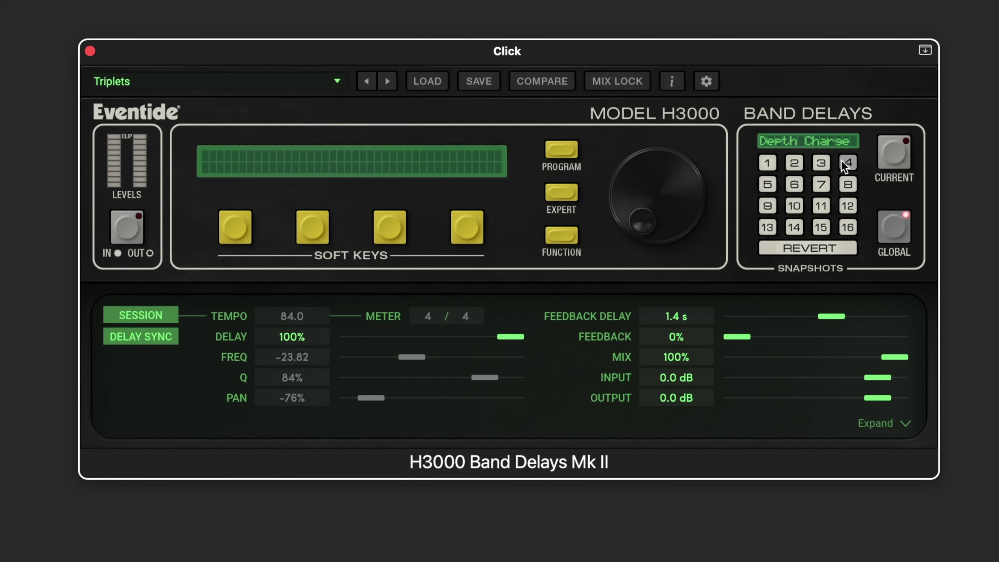
{"action": "left_click", "coordinate": [847, 184]}
{"action": "left_click", "coordinate": [821, 184]}
{"action": "left_click", "coordinate": [793, 184]}
{"action": "left_click", "coordinate": [767, 184]}
{"action": "left_click", "coordinate": [767, 205]}
Recall current snapshot 1 and sync delay times to the 84.0 session tempo.
{"action": "left_click", "coordinate": [892, 151]}
{"action": "left_click", "coordinate": [794, 162]}
{"action": "left_click", "coordinate": [767, 162]}
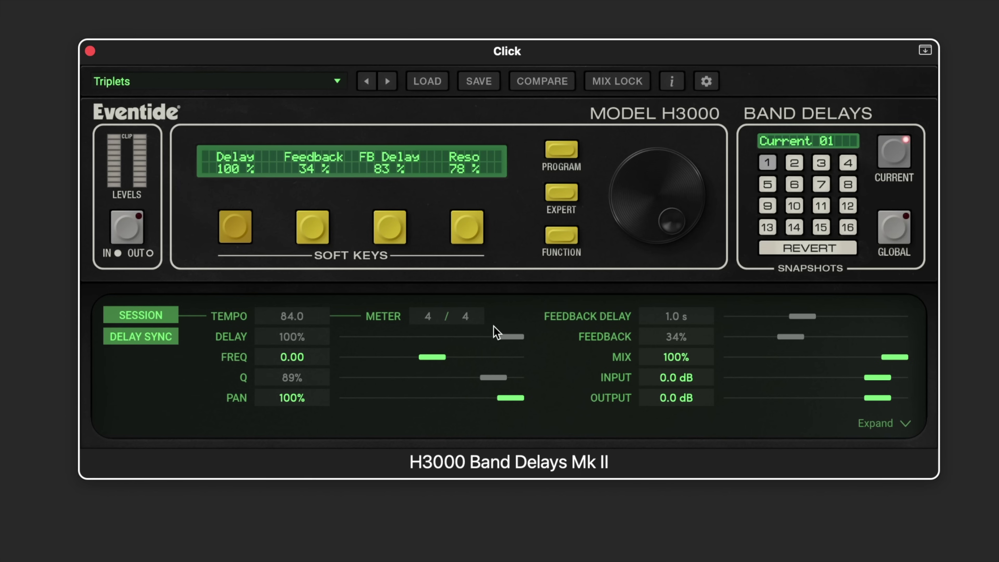
{"action": "left_click", "coordinate": [139, 315]}
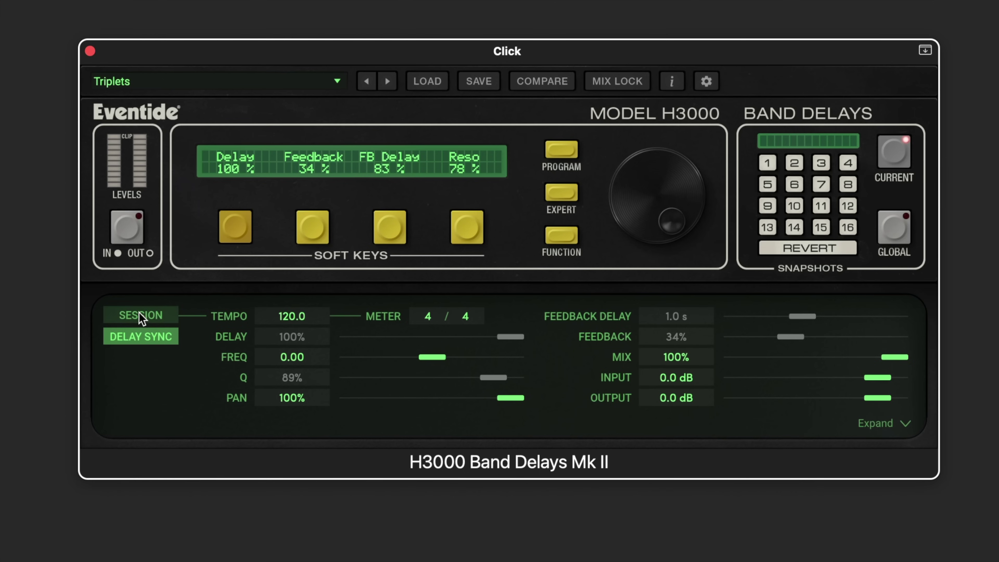
Set Delay to 86%, keeping session tempo sync on.
{"action": "left_click", "coordinate": [159, 314]}
{"action": "left_click", "coordinate": [163, 311]}
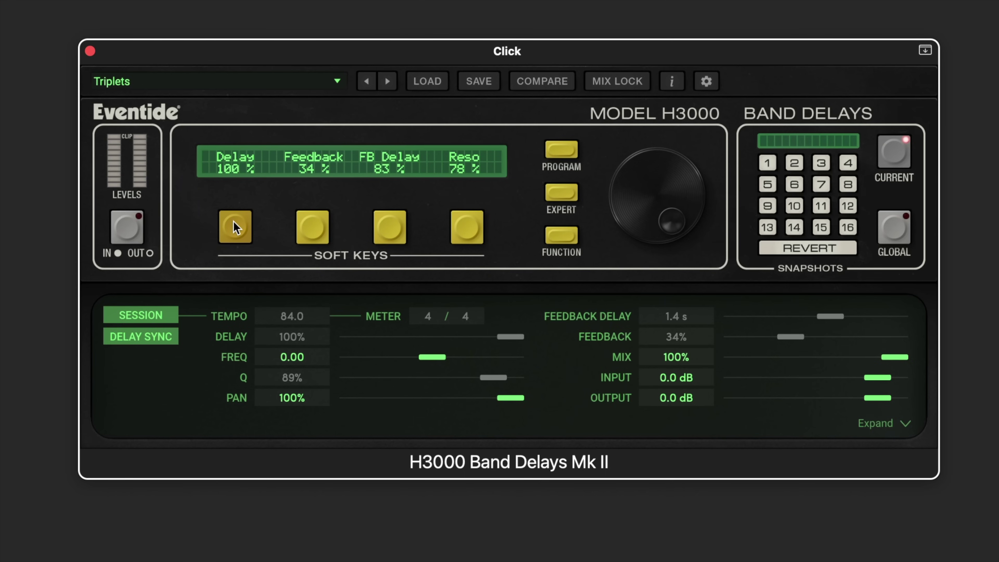
{"action": "left_click_drag", "start_coordinate": [236, 170], "coordinate": [224, 203]}
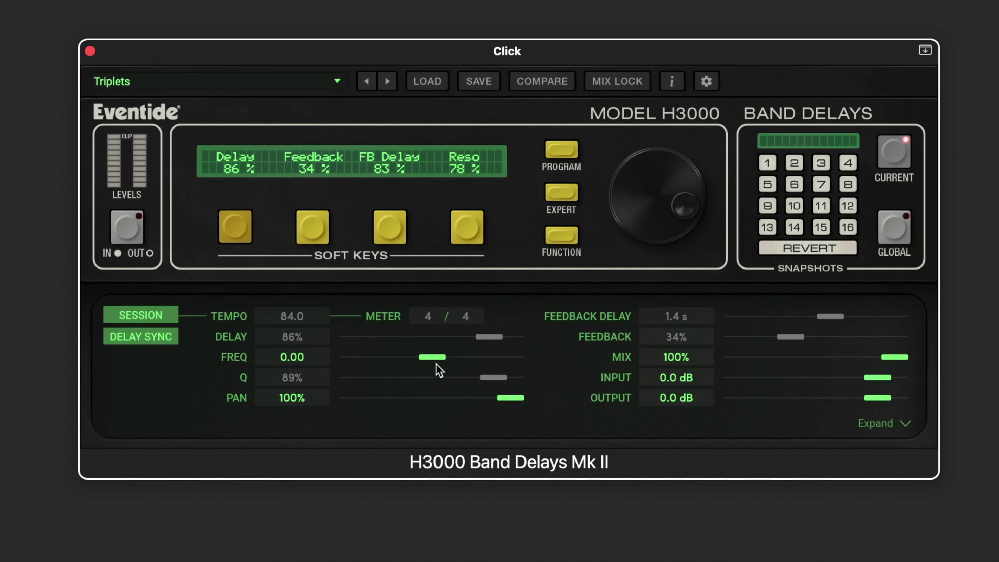
Set Freq to -32.01 and Reso to 52%, leaving pan width at 100%.
{"action": "left_click_drag", "start_coordinate": [433, 358], "coordinate": [408, 365]}
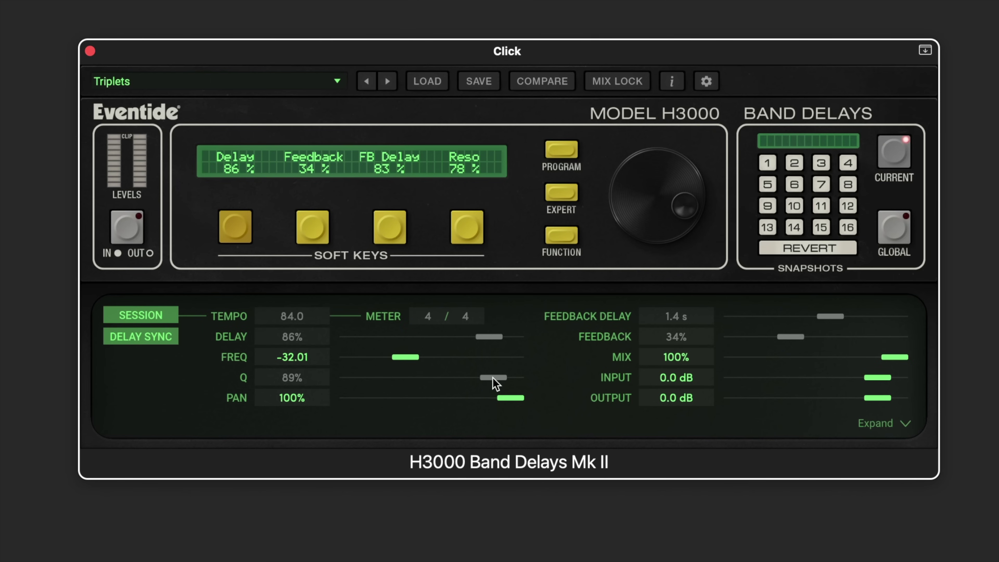
{"action": "left_click_drag", "start_coordinate": [463, 173], "coordinate": [452, 236]}
{"action": "left_click_drag", "start_coordinate": [508, 399], "coordinate": [546, 398]}
Lock Mix at 54% and set Input to -3.6 dB.
{"action": "left_click_drag", "start_coordinate": [892, 357], "coordinate": [818, 357]}
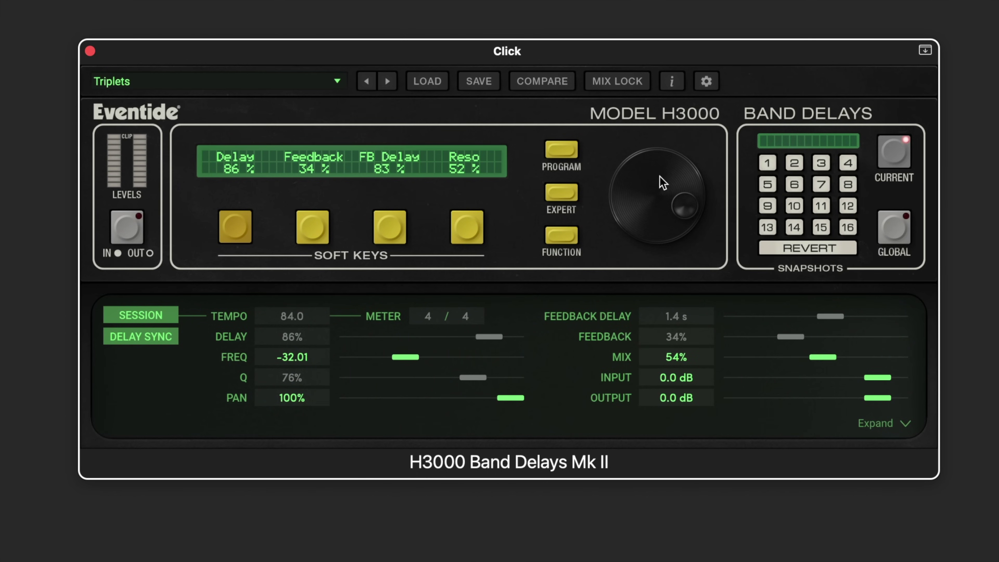
{"action": "left_click", "coordinate": [614, 83]}
{"action": "left_click_drag", "start_coordinate": [883, 379], "coordinate": [877, 379]}
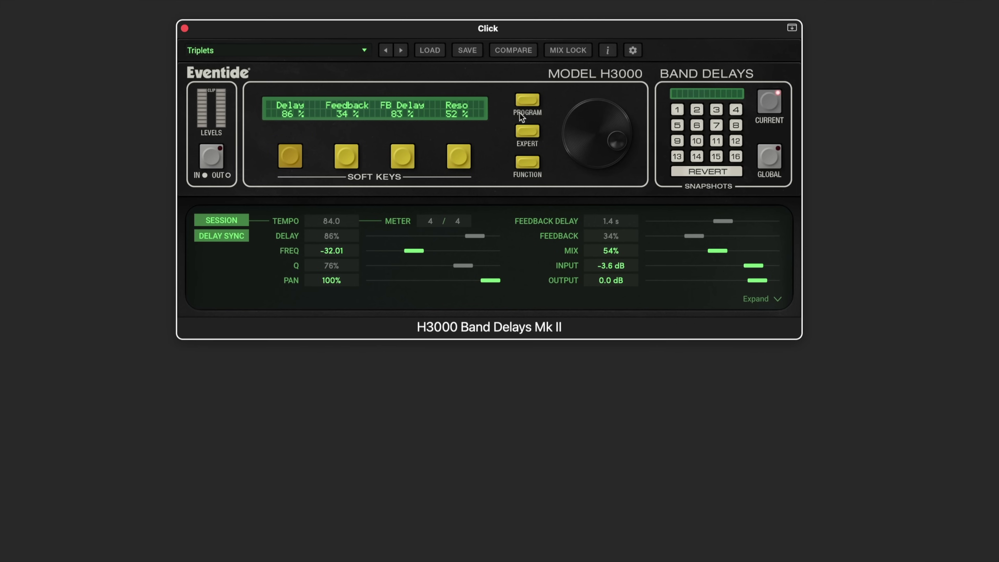
Expand the editing panel and browse the expert and modulation views, returning to the tap grid.
{"action": "left_click", "coordinate": [527, 101]}
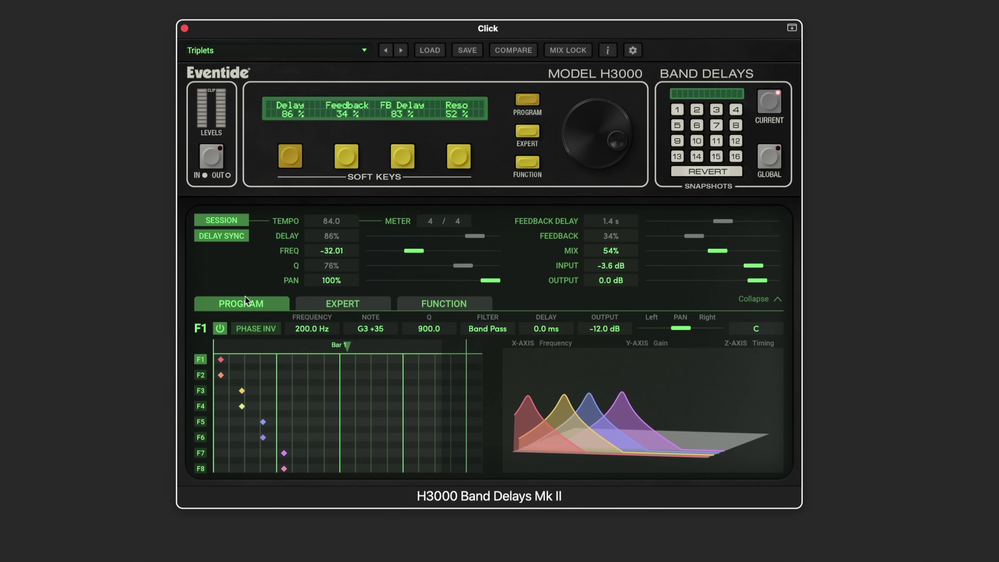
{"action": "left_click", "coordinate": [777, 299]}
{"action": "left_click", "coordinate": [777, 300]}
{"action": "left_click", "coordinate": [528, 131]}
{"action": "left_click", "coordinate": [528, 162]}
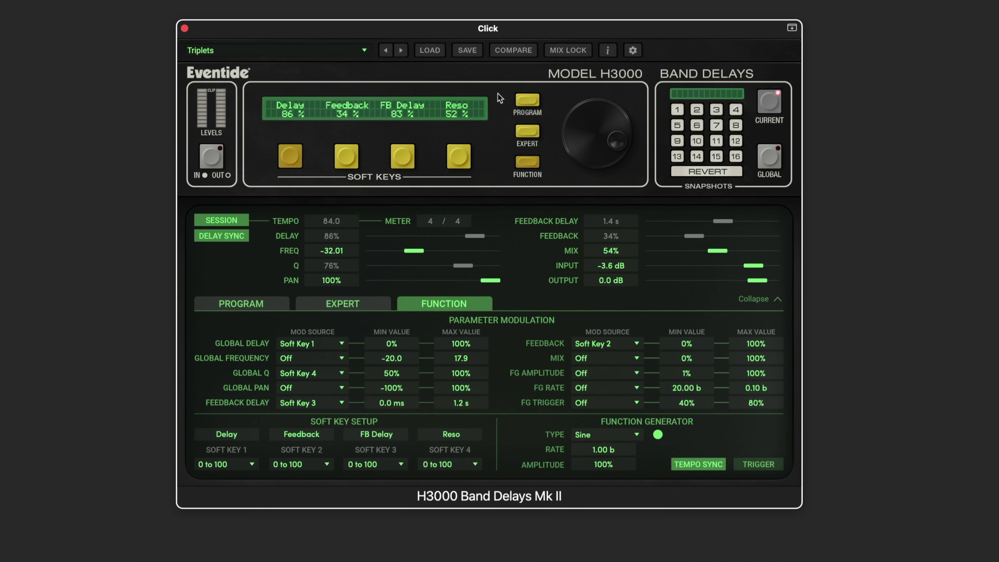
{"action": "left_click", "coordinate": [353, 306]}
{"action": "left_click", "coordinate": [256, 305]}
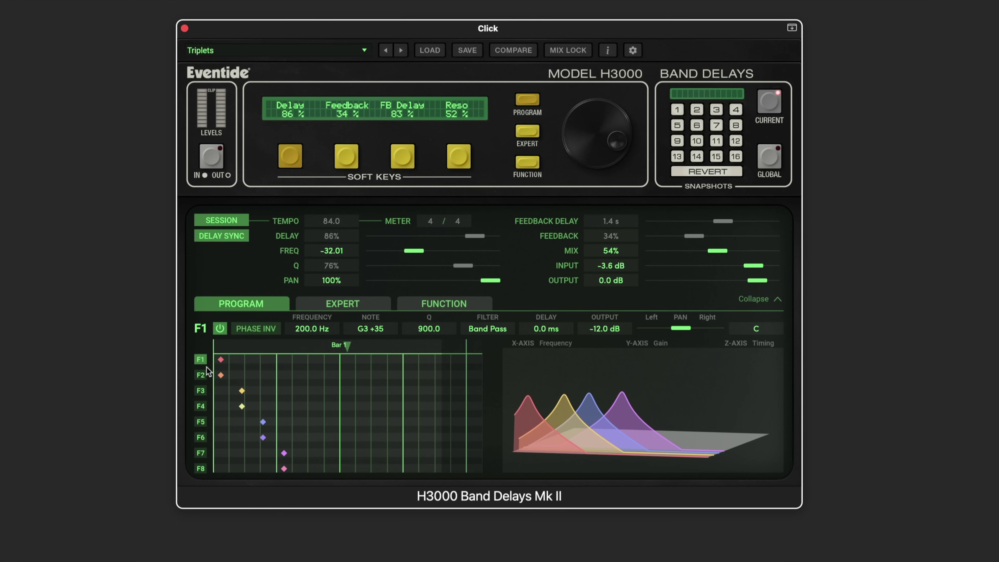
Delay tap F1 to 178.6 ms and bring the feedback delay below one second.
{"action": "left_click", "coordinate": [219, 329]}
{"action": "left_click", "coordinate": [220, 329]}
{"action": "left_click", "coordinate": [200, 374]}
{"action": "left_click", "coordinate": [201, 360]}
{"action": "mouse_move", "coordinate": [221, 359]}
{"action": "left_mouse_down"}
{"action": "mouse_move", "coordinate": [283, 363]}
{"action": "mouse_move", "coordinate": [224, 366]}
{"action": "mouse_move", "coordinate": [233, 366]}
{"action": "left_mouse_up"}
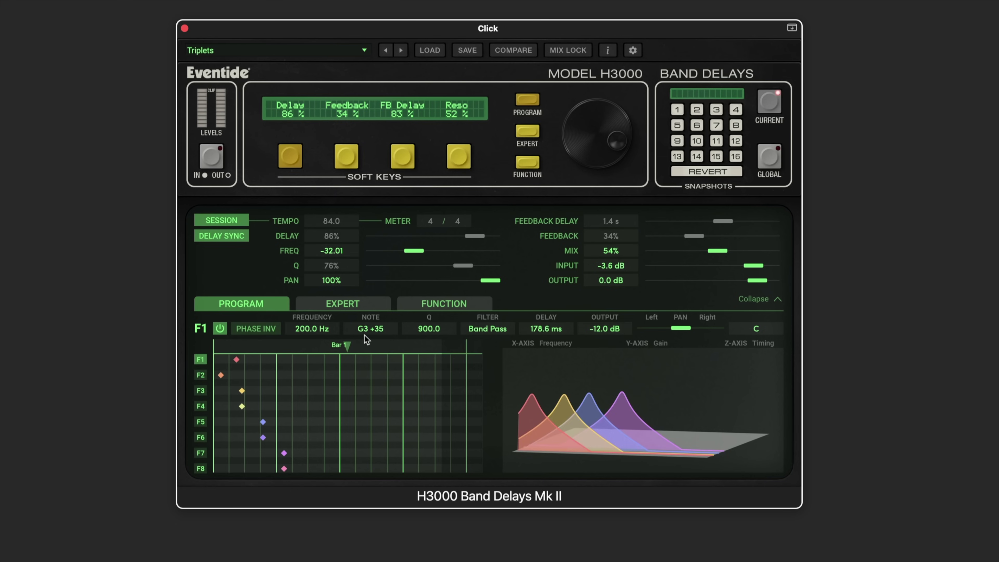
{"action": "mouse_move", "coordinate": [347, 345]}
{"action": "left_mouse_down"}
{"action": "mouse_move", "coordinate": [235, 347]}
{"action": "mouse_move", "coordinate": [283, 347]}
{"action": "mouse_move", "coordinate": [269, 346]}
{"action": "left_mouse_up"}
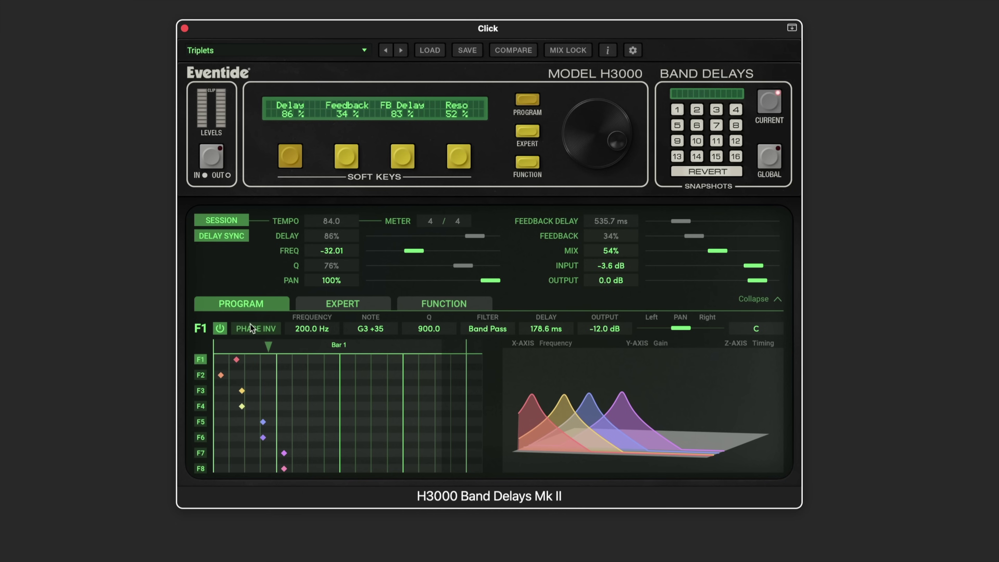
{"action": "left_click", "coordinate": [255, 330]}
{"action": "left_click", "coordinate": [256, 330]}
Make F1 a Low Pass filter at 224.1 Hz, Q 236.7, with 481.8 ms delay.
{"action": "mouse_move", "coordinate": [306, 333]}
{"action": "left_mouse_down"}
{"action": "mouse_move", "coordinate": [302, 346]}
{"action": "mouse_move", "coordinate": [369, 363]}
{"action": "mouse_move", "coordinate": [346, 332]}
{"action": "mouse_move", "coordinate": [296, 322]}
{"action": "left_mouse_up"}
{"action": "double_click", "coordinate": [366, 332]}
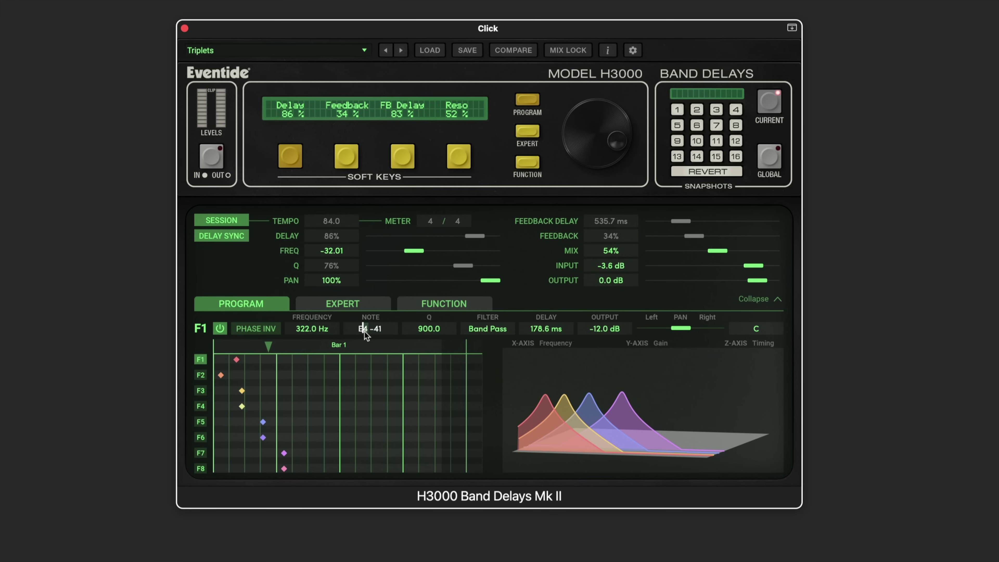
{"action": "mouse_move", "coordinate": [427, 333]}
{"action": "left_mouse_down"}
{"action": "mouse_move", "coordinate": [428, 315]}
{"action": "mouse_move", "coordinate": [418, 368]}
{"action": "mouse_move", "coordinate": [429, 332]}
{"action": "left_mouse_up"}
{"action": "left_click", "coordinate": [483, 331]}
{"action": "left_click", "coordinate": [485, 353]}
{"action": "left_click_drag", "start_coordinate": [545, 328], "coordinate": [520, 314]}
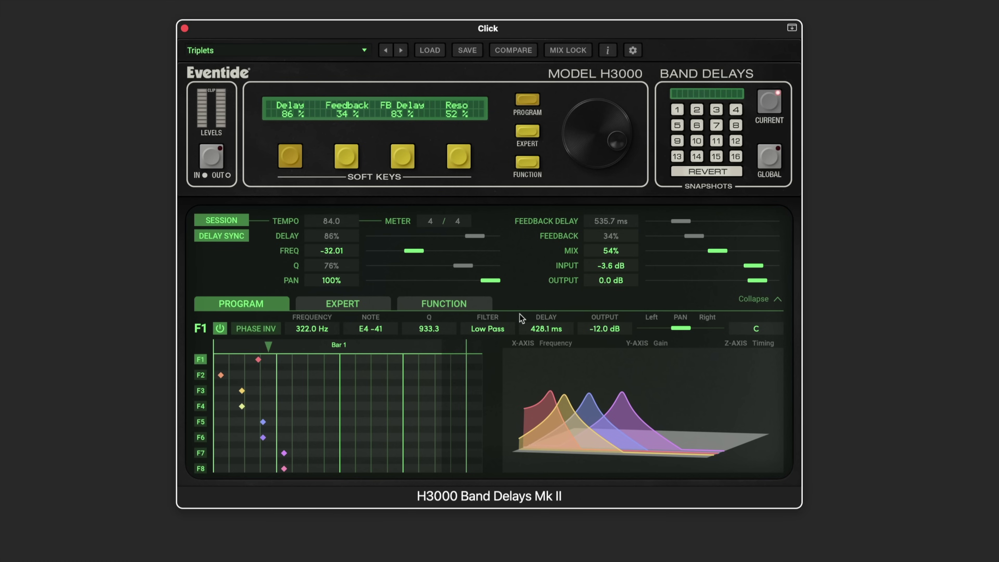
Push F1 to 714.3 ms, drop its output to -15.2 dB and pan it off centre.
{"action": "left_click_drag", "start_coordinate": [259, 361], "coordinate": [286, 365]}
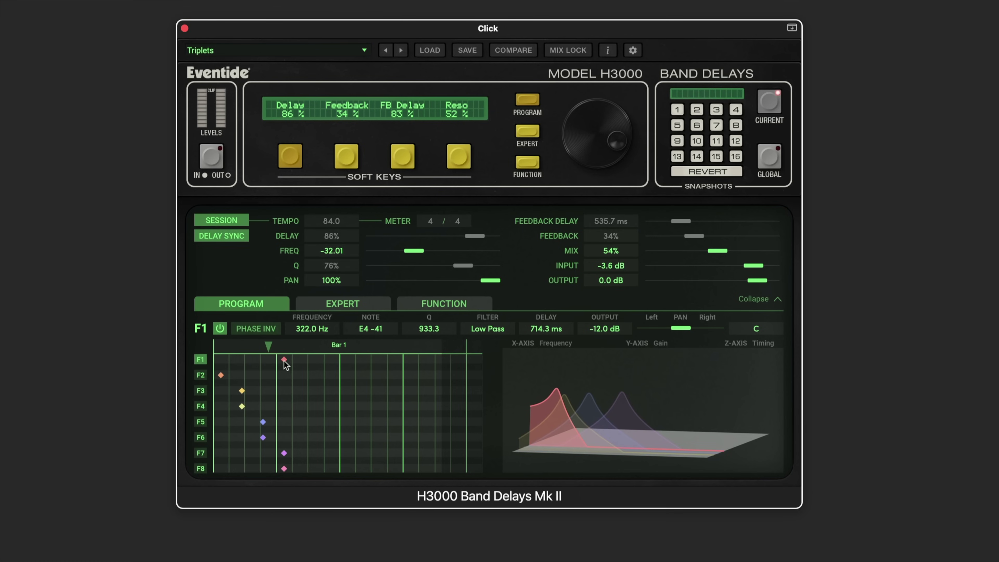
{"action": "left_click_drag", "start_coordinate": [602, 334], "coordinate": [596, 339]}
{"action": "mouse_move", "coordinate": [677, 334]}
{"action": "left_mouse_down"}
{"action": "mouse_move", "coordinate": [663, 332]}
{"action": "mouse_move", "coordinate": [693, 330]}
{"action": "left_mouse_up"}
{"action": "left_click", "coordinate": [203, 377]}
{"action": "left_click", "coordinate": [201, 391]}
{"action": "left_click", "coordinate": [201, 405]}
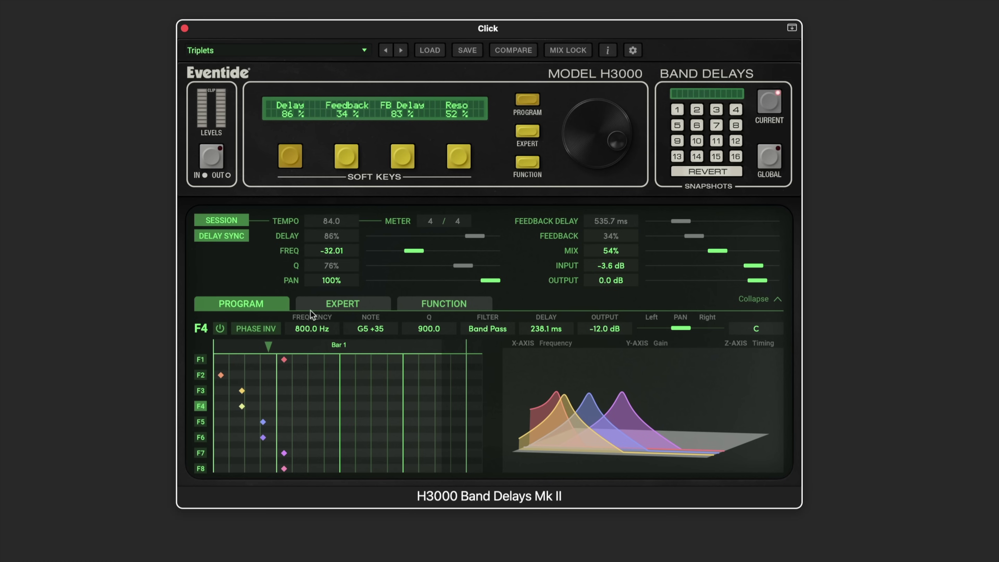
Review all eight bands in the Expert table, switch F1 on and shorten its delay to 569.1 ms.
{"action": "left_click", "coordinate": [342, 305]}
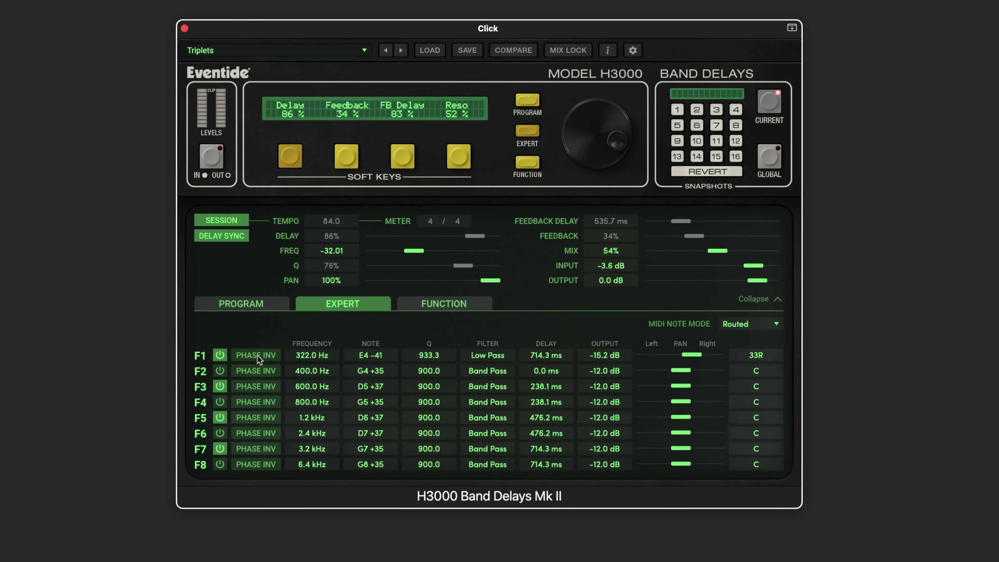
{"action": "left_click", "coordinate": [220, 355]}
{"action": "mouse_move", "coordinate": [543, 359]}
{"action": "left_mouse_down"}
{"action": "mouse_move", "coordinate": [532, 391]}
{"action": "mouse_move", "coordinate": [537, 362]}
{"action": "left_mouse_up"}
{"action": "left_click", "coordinate": [450, 306]}
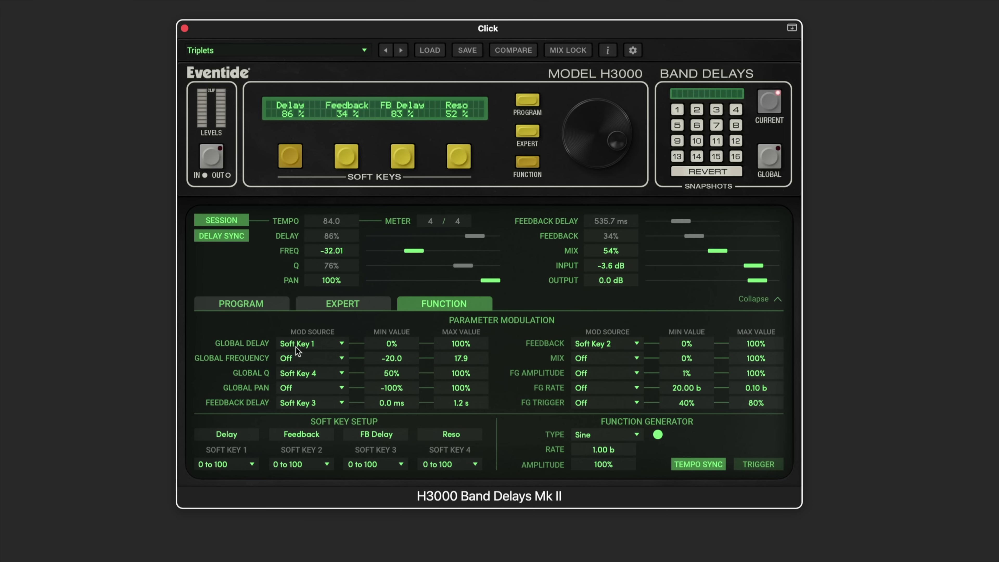
Keep Global Delay on Soft Key 1 and limit its modulation range to 0–56%.
{"action": "left_click", "coordinate": [327, 347]}
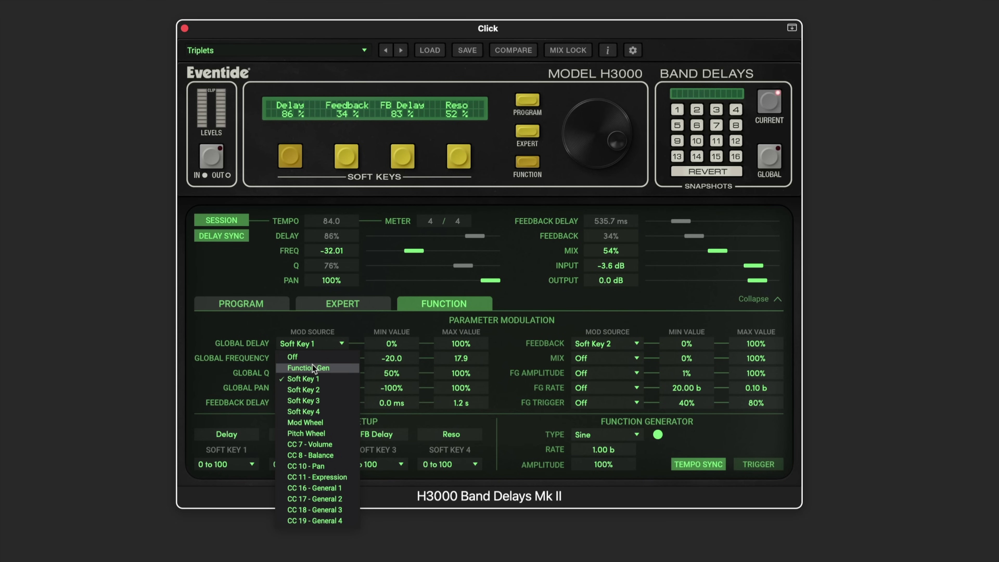
{"action": "left_click", "coordinate": [709, 437]}
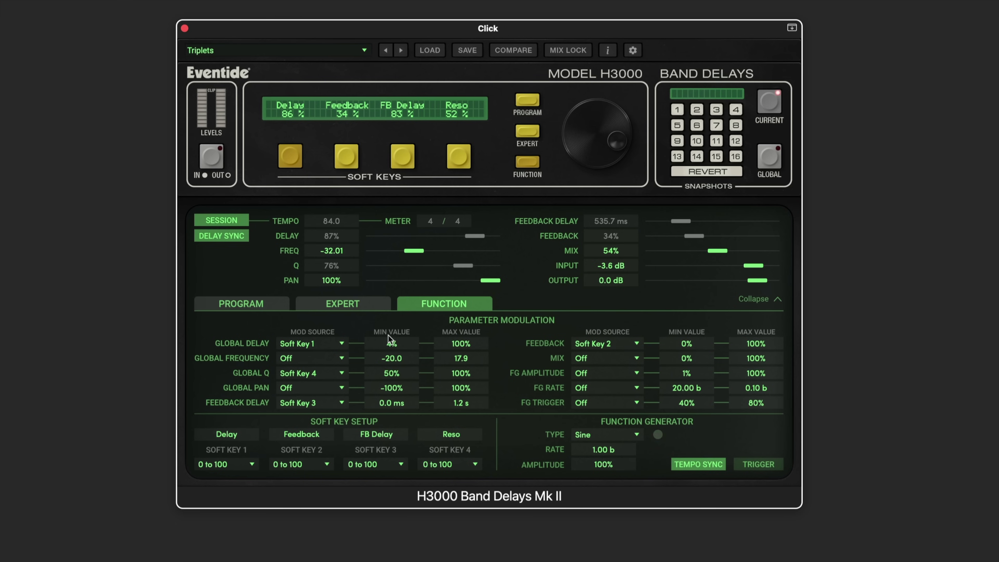
{"action": "left_click_drag", "start_coordinate": [390, 342], "coordinate": [390, 351]}
{"action": "left_click_drag", "start_coordinate": [459, 343], "coordinate": [446, 416]}
{"action": "left_click_drag", "start_coordinate": [609, 128], "coordinate": [497, 220]}
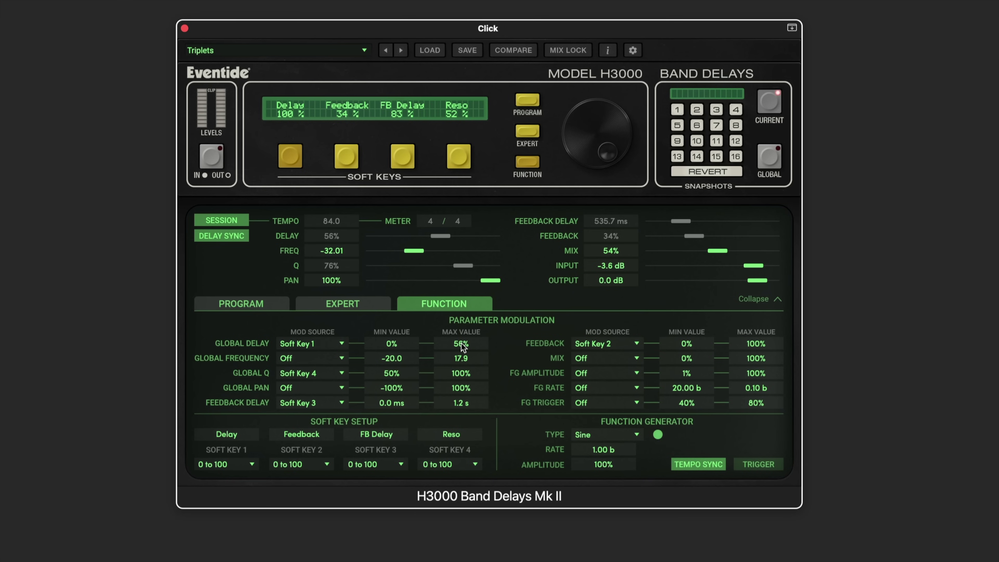
Try Soft Key 1's -100 to 100 range, then return it to 0 to 100.
{"action": "double_click", "coordinate": [236, 434]}
{"action": "left_click", "coordinate": [251, 464]}
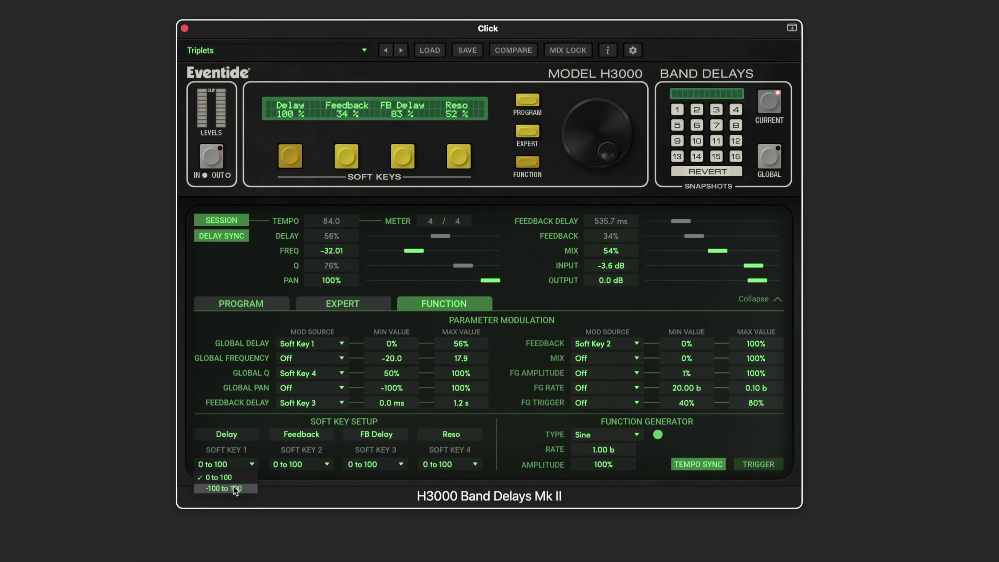
{"action": "left_click", "coordinate": [233, 488]}
{"action": "left_click", "coordinate": [242, 466]}
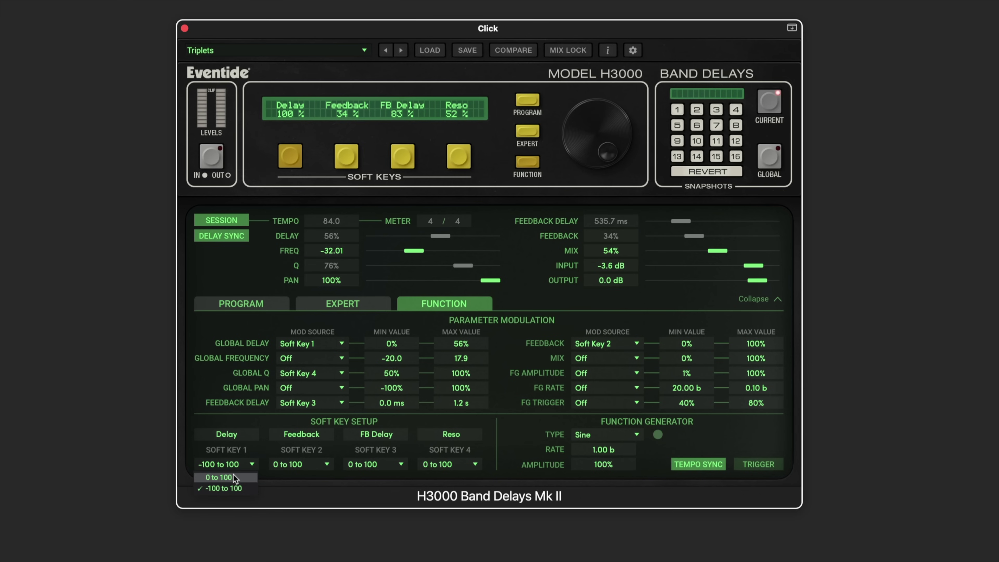
{"action": "left_click", "coordinate": [233, 477]}
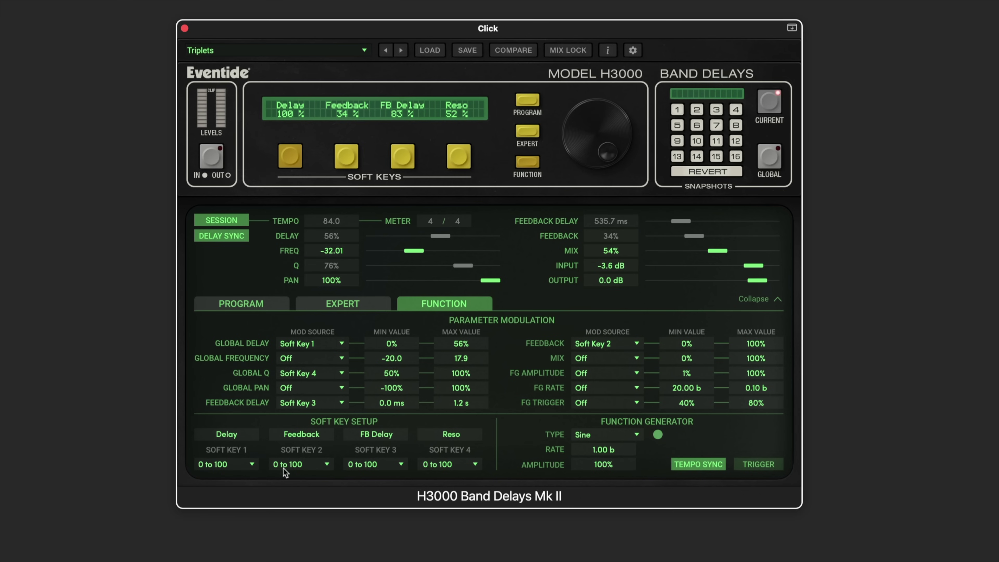
Keep the function generator on Sine, tempo-synced, with FG Trigger Off.
{"action": "left_click", "coordinate": [636, 435]}
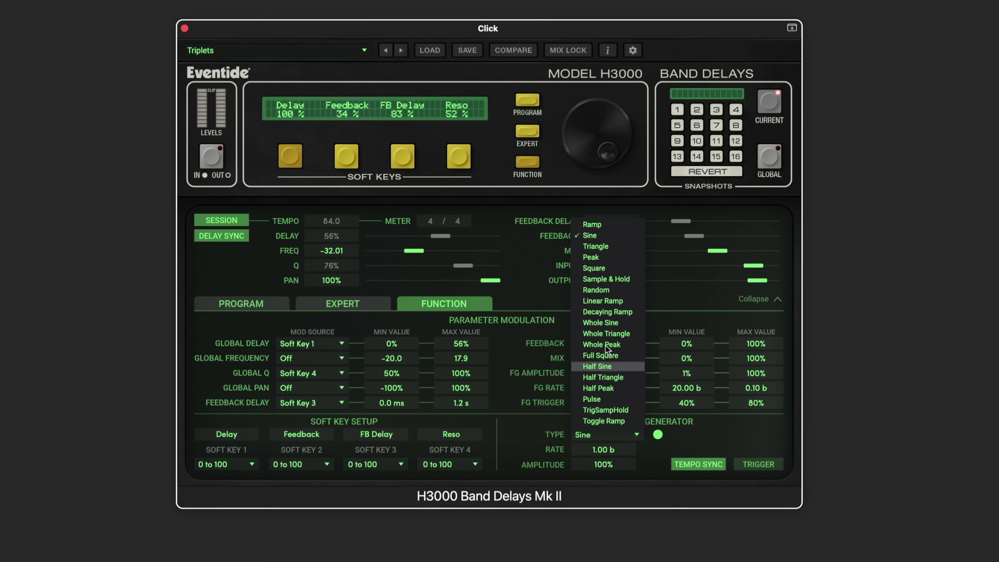
{"action": "left_click", "coordinate": [641, 451]}
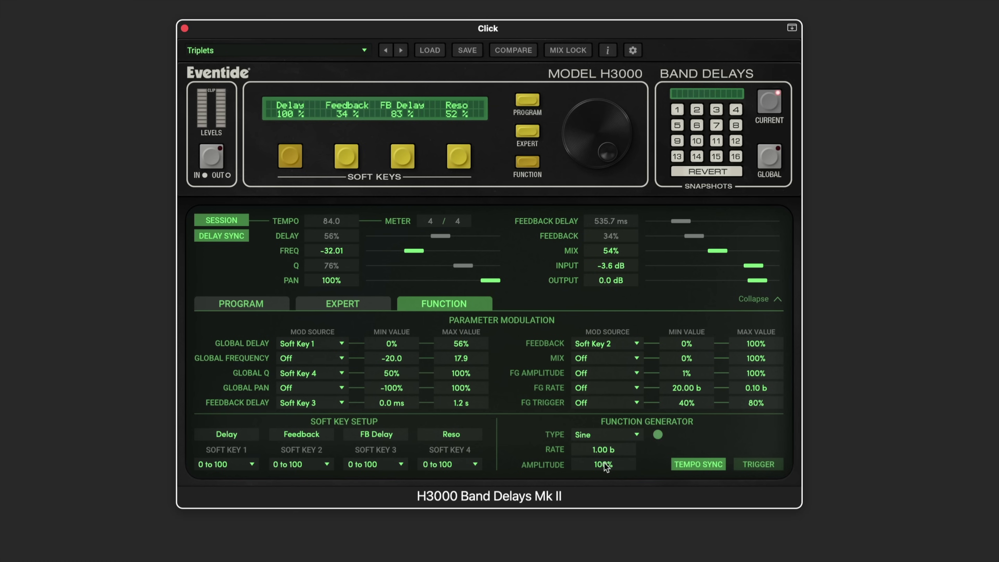
{"action": "left_click", "coordinate": [701, 463]}
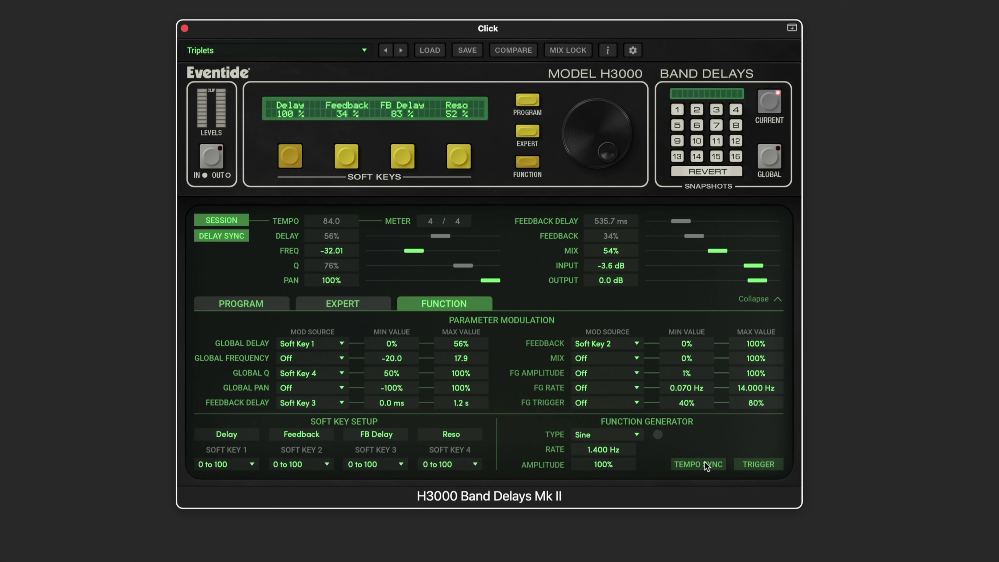
{"action": "left_click", "coordinate": [705, 465]}
{"action": "left_click", "coordinate": [705, 465]}
{"action": "left_click", "coordinate": [704, 465]}
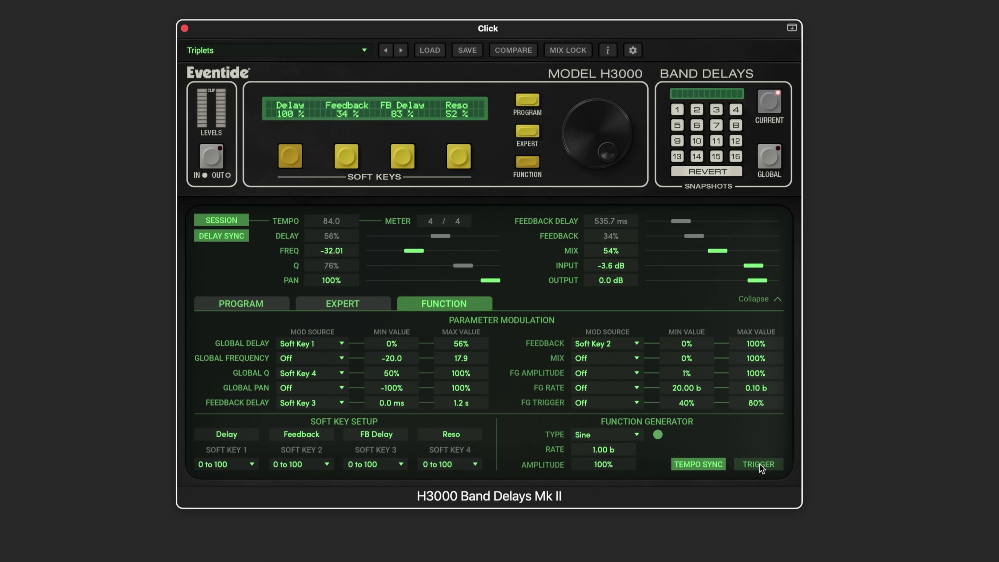
{"action": "left_click", "coordinate": [606, 402]}
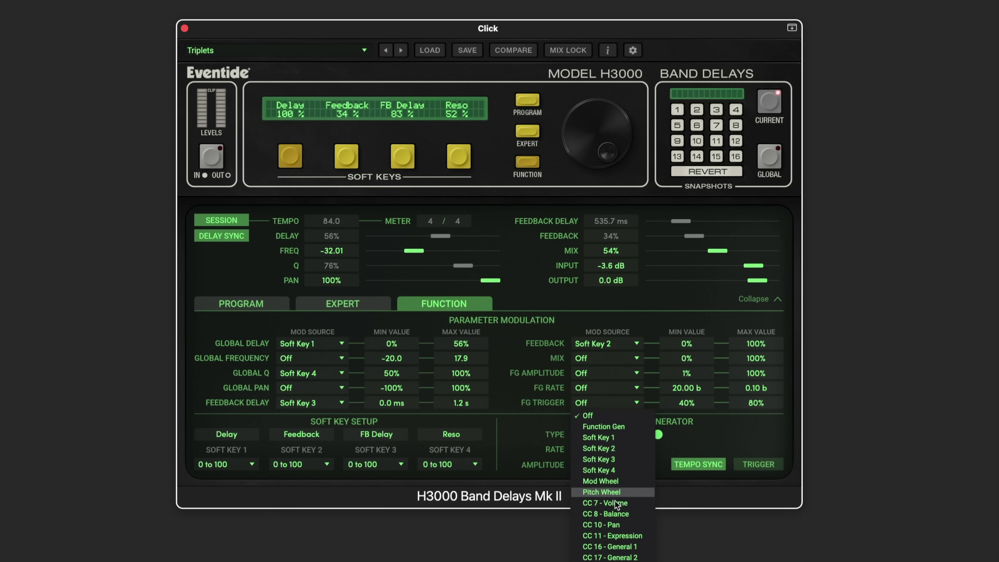
{"action": "left_click", "coordinate": [763, 431]}
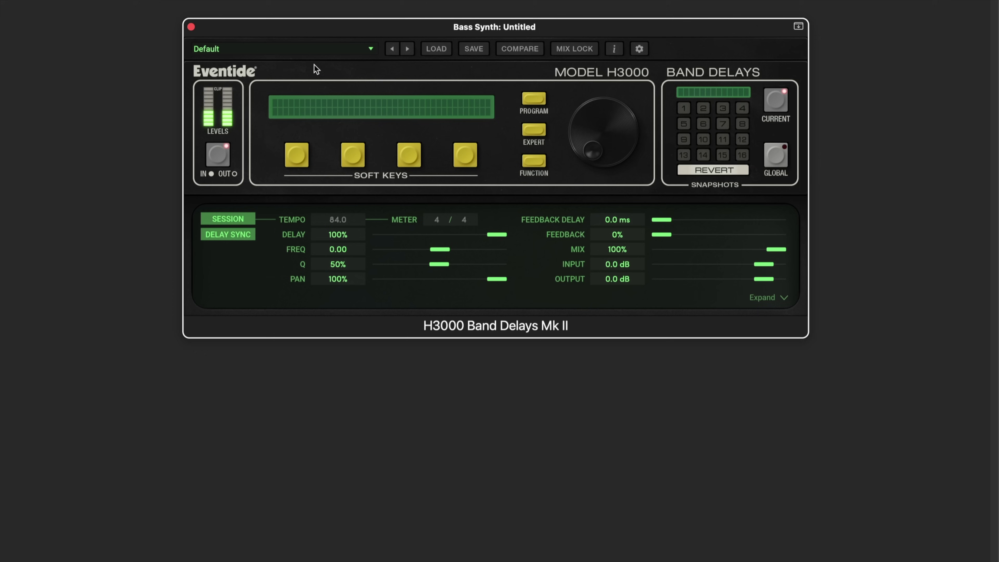
Move a band's tap later in the bar and step through bands F1 to F5.
{"action": "left_click", "coordinate": [534, 99]}
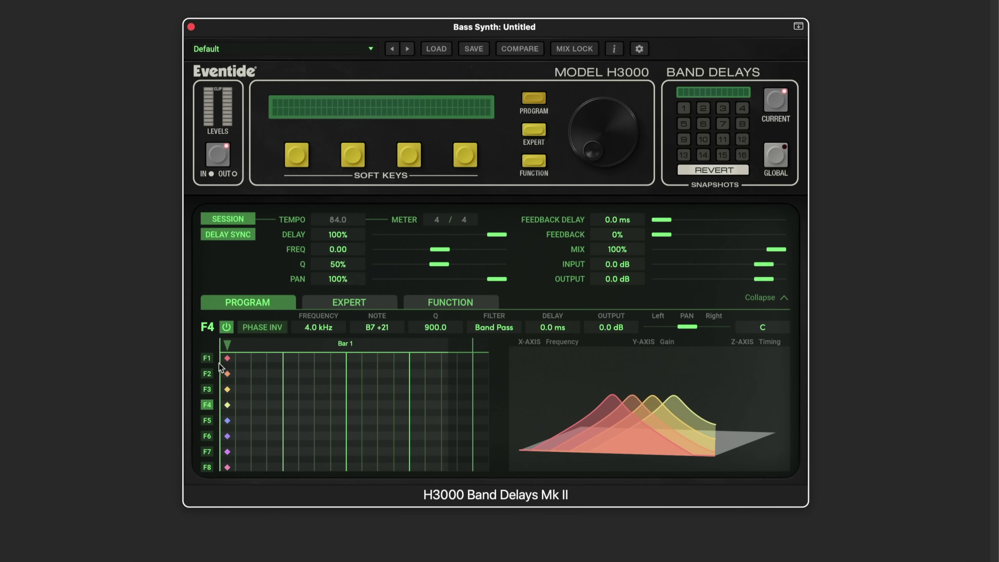
{"action": "left_click_drag", "start_coordinate": [227, 374], "coordinate": [289, 407]}
{"action": "left_click", "coordinate": [207, 420]}
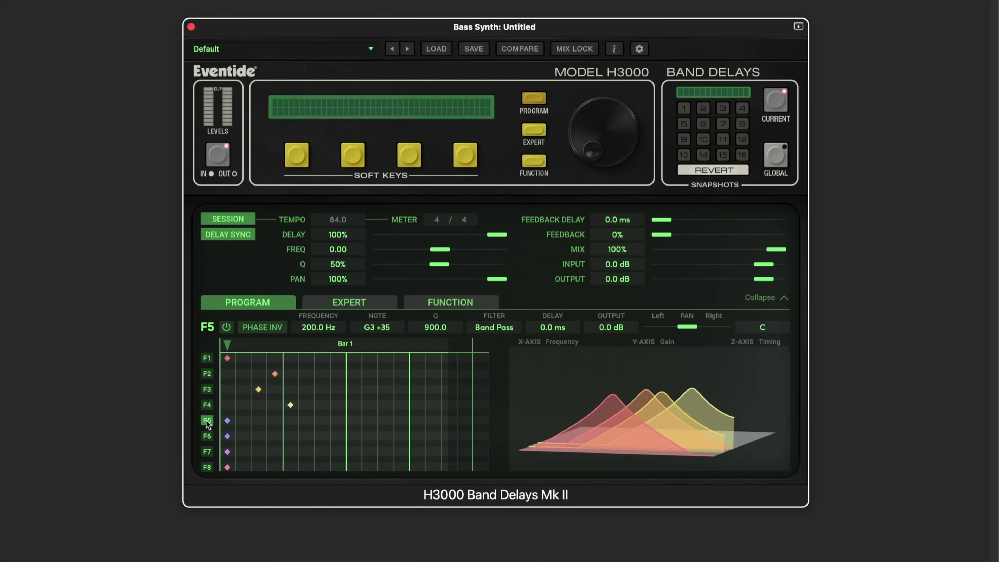
{"action": "left_click", "coordinate": [207, 359]}
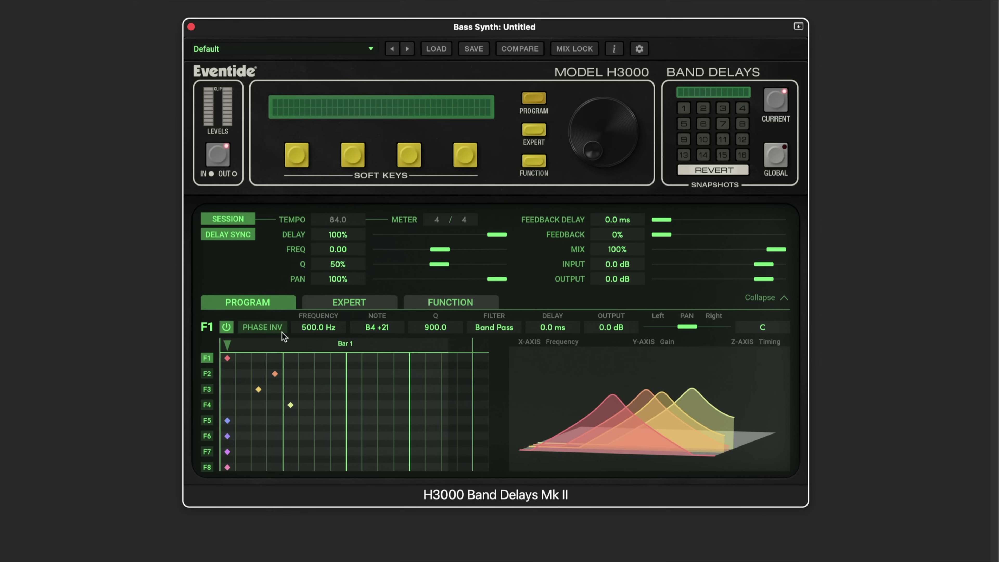
{"action": "left_click", "coordinate": [208, 374]}
{"action": "left_click", "coordinate": [208, 390]}
{"action": "left_click", "coordinate": [206, 406]}
Make F4 a Low Pass filter and reduce the wet mix to 55%.
{"action": "left_click", "coordinate": [494, 329]}
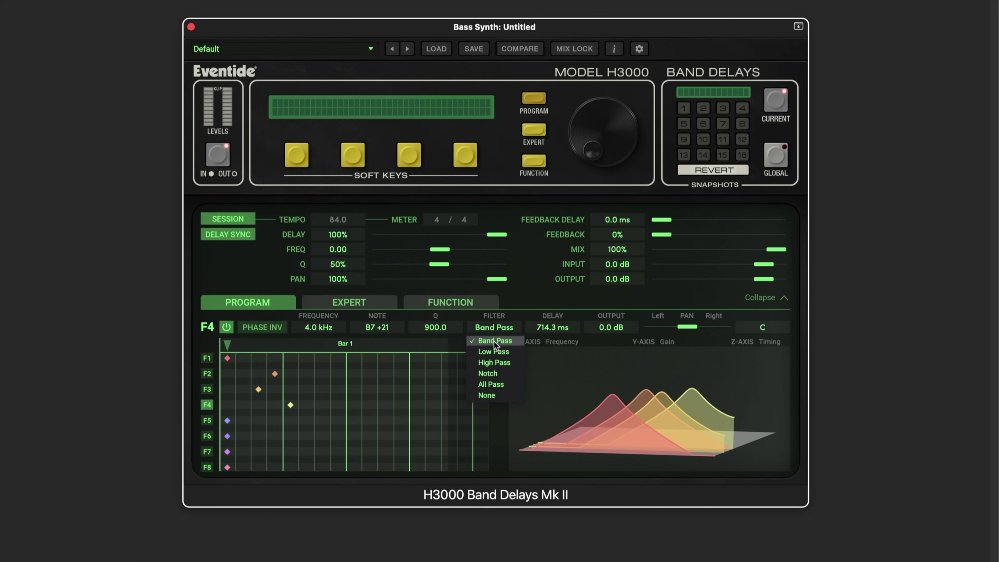
{"action": "left_click", "coordinate": [494, 351]}
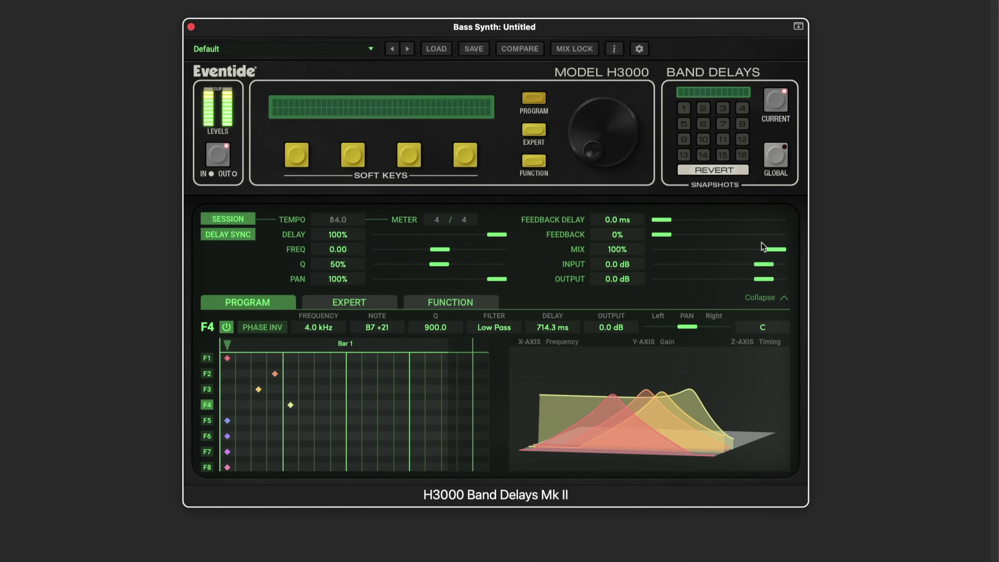
{"action": "left_click_drag", "start_coordinate": [775, 254], "coordinate": [732, 258]}
{"action": "left_click", "coordinate": [207, 374]}
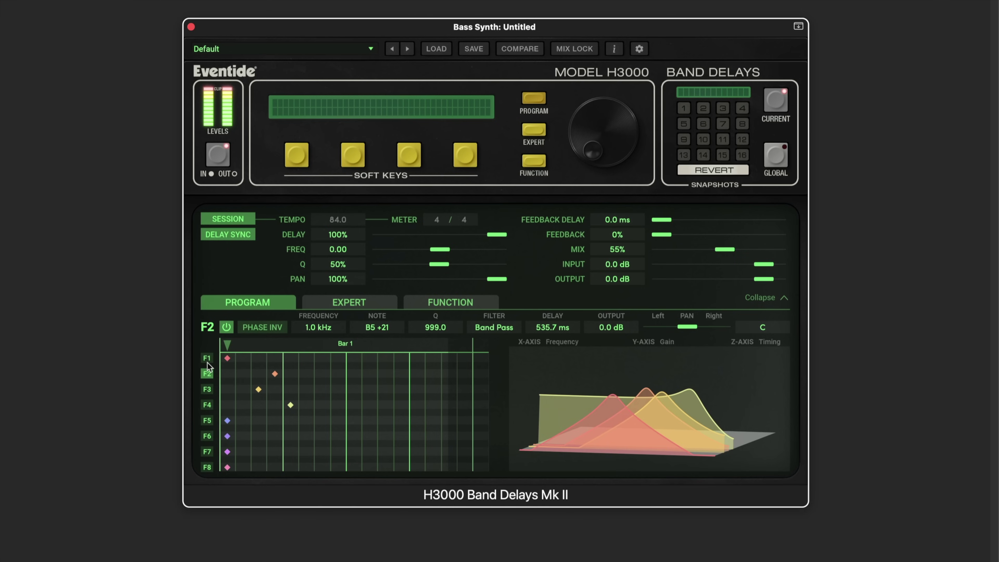
Raise the Q of bands F1 and F4 to 999.0 and pan F4 left.
{"action": "left_click", "coordinate": [242, 355]}
{"action": "left_click_drag", "start_coordinate": [437, 329], "coordinate": [489, 346]}
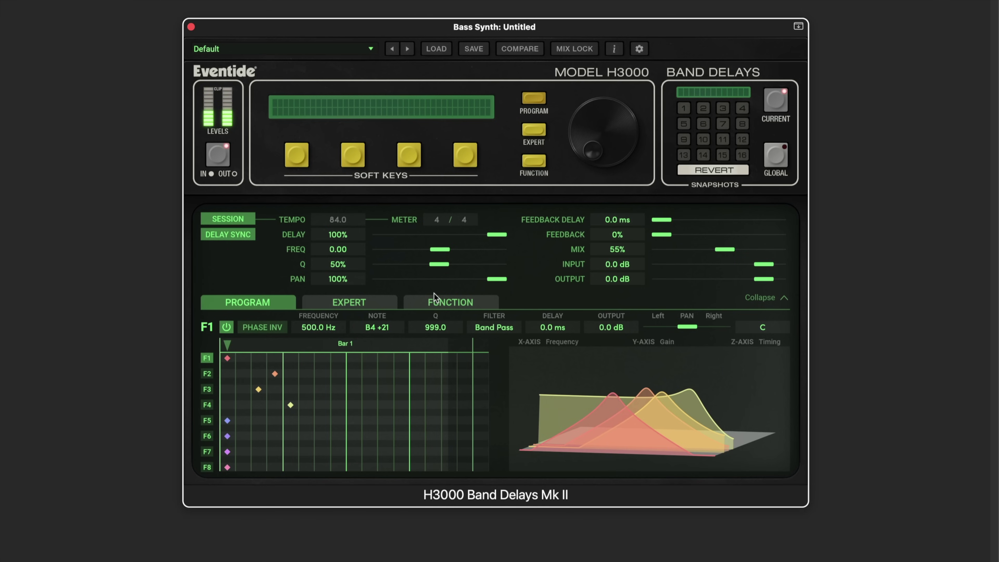
{"action": "left_click", "coordinate": [207, 406]}
{"action": "left_click_drag", "start_coordinate": [435, 329], "coordinate": [441, 276]}
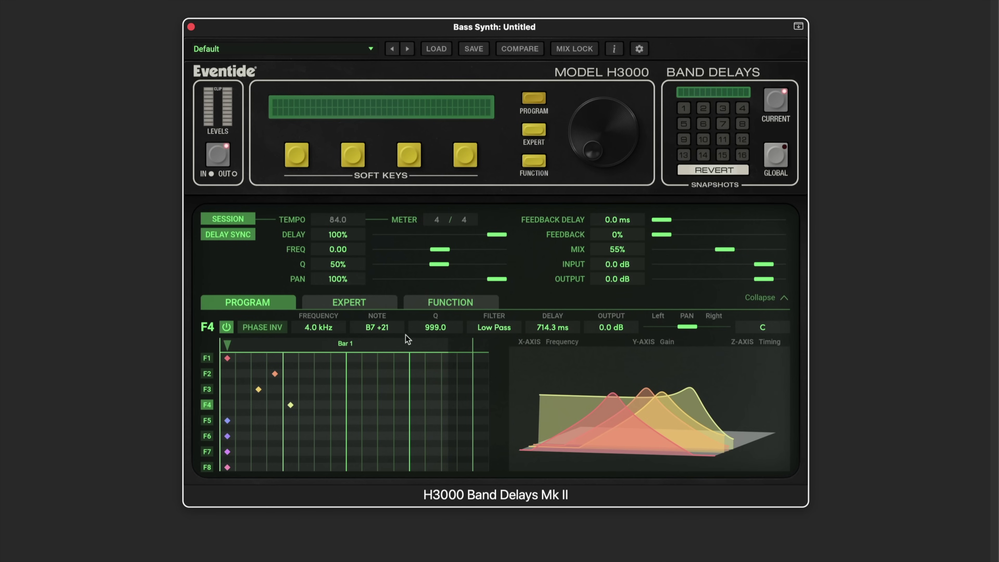
{"action": "left_click_drag", "start_coordinate": [682, 331], "coordinate": [645, 327]}
Review bands F3 and F2, then show the parameter modulation page.
{"action": "left_click", "coordinate": [208, 390]}
{"action": "left_click", "coordinate": [208, 374]}
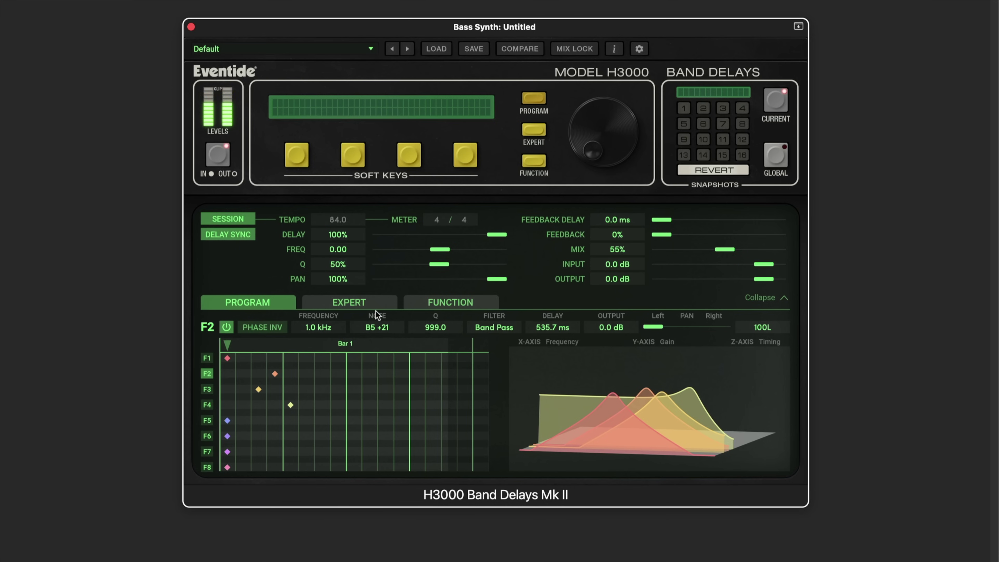
{"action": "left_click", "coordinate": [449, 303]}
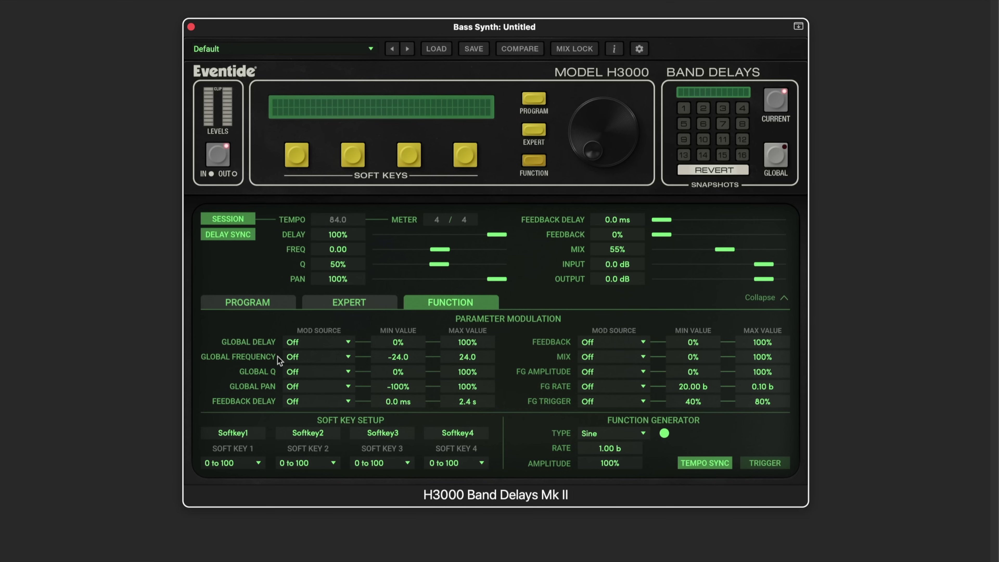
Route Global Frequency to a Random function generator ranging from -43.9 to 32.2.
{"action": "left_click", "coordinate": [297, 357]}
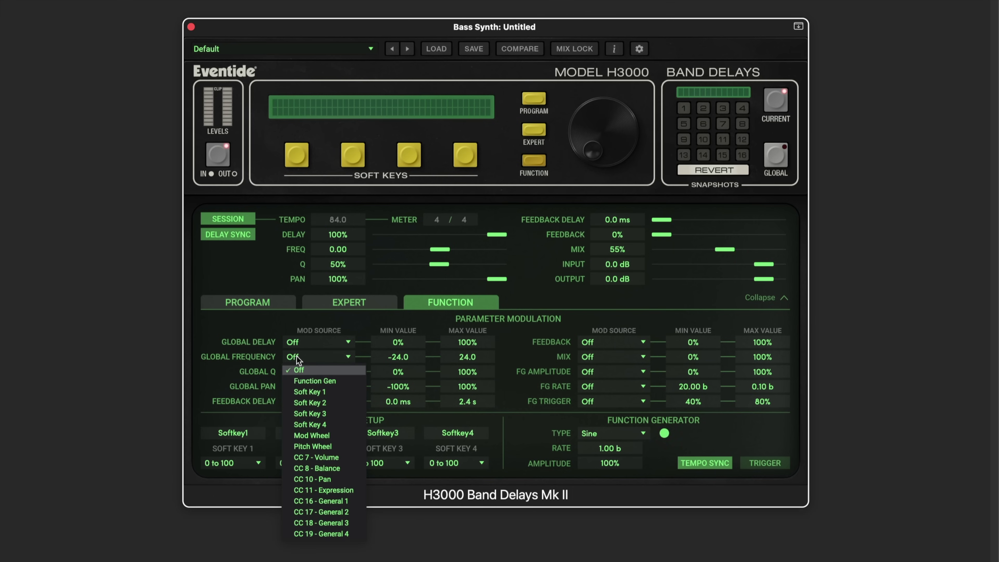
{"action": "left_click", "coordinate": [306, 385]}
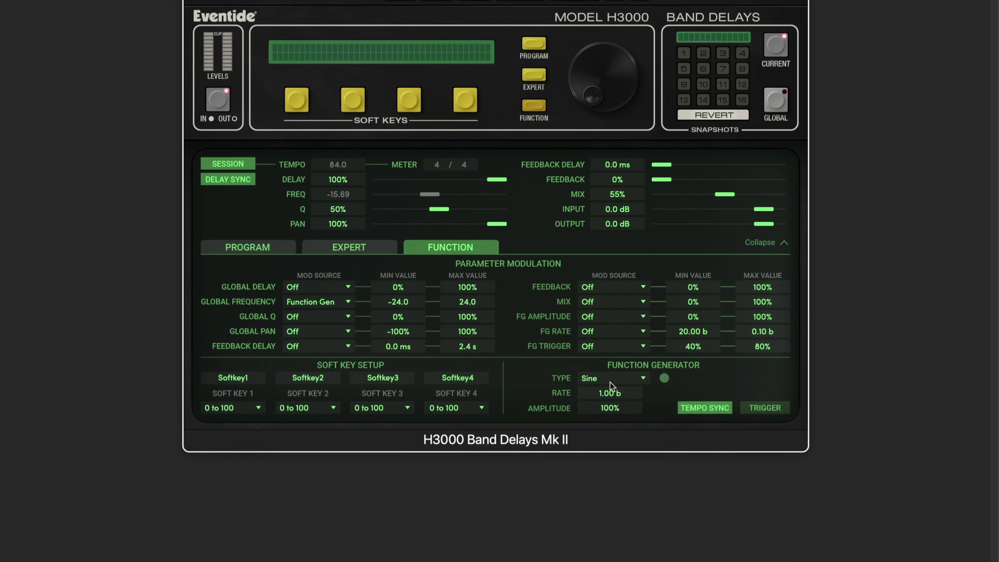
{"action": "left_click", "coordinate": [612, 433]}
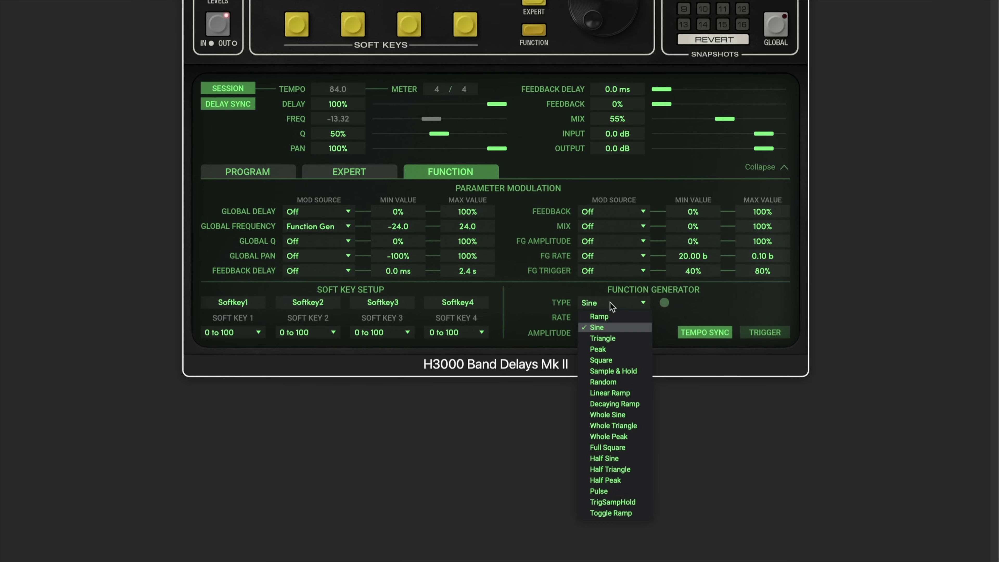
{"action": "left_click", "coordinate": [606, 382]}
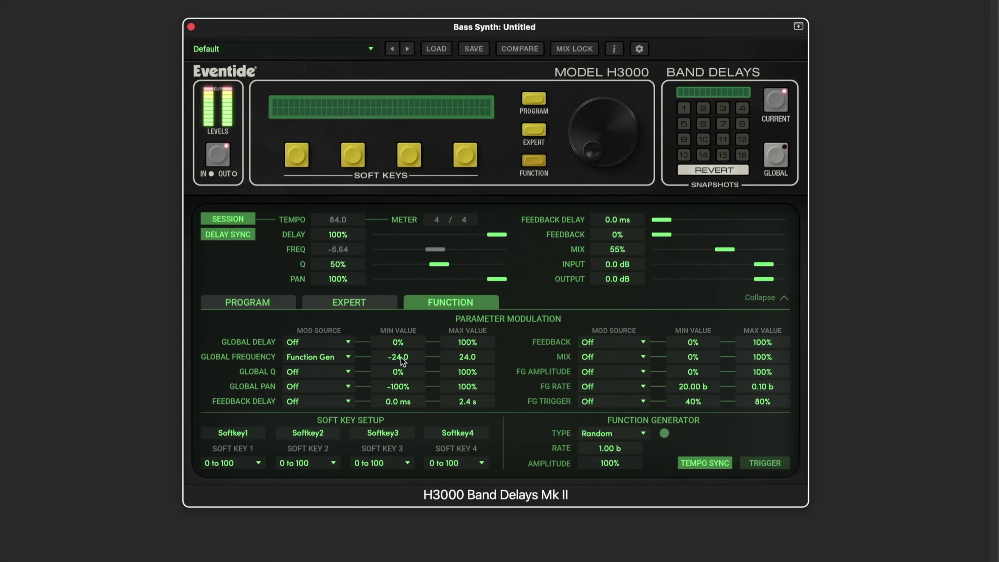
{"action": "left_click_drag", "start_coordinate": [401, 361], "coordinate": [401, 382]}
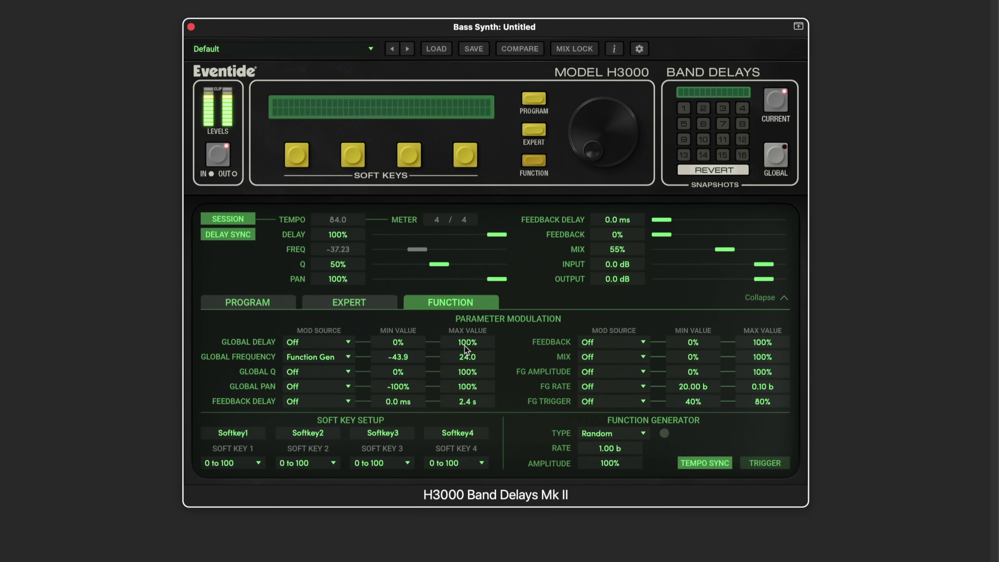
{"action": "left_click_drag", "start_coordinate": [467, 362], "coordinate": [468, 352]}
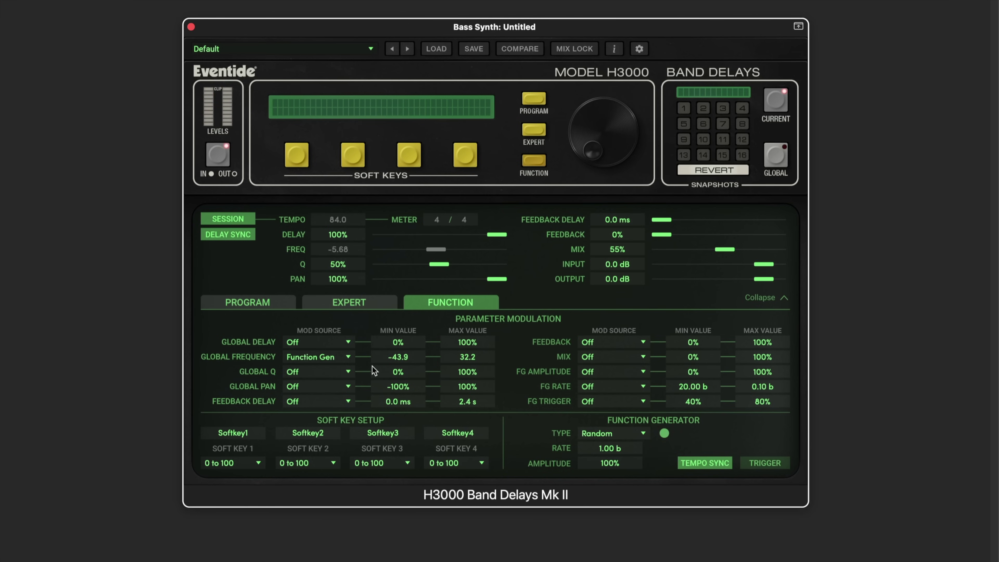
Set Feedback Delay's mod source to Function Gen with a 189.7 ms minimum, up to 2.3 s.
{"action": "left_click", "coordinate": [311, 401]}
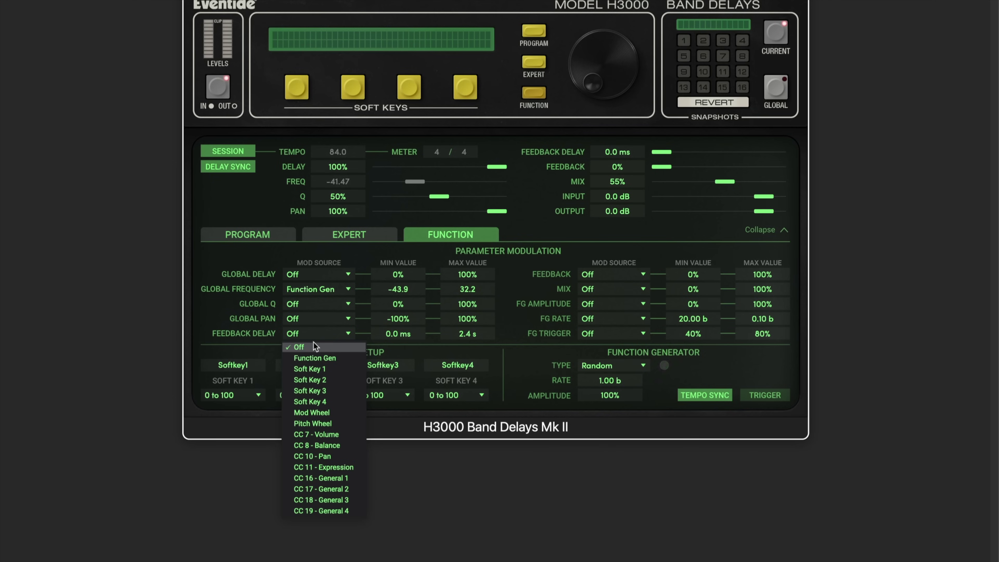
{"action": "left_click", "coordinate": [315, 358]}
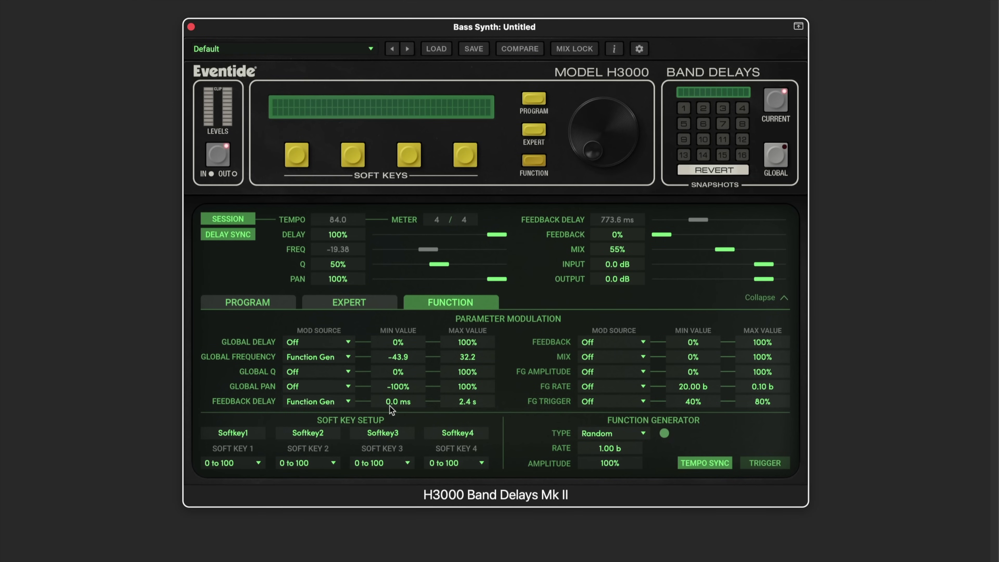
{"action": "mouse_move", "coordinate": [388, 403]}
{"action": "left_mouse_down"}
{"action": "mouse_move", "coordinate": [387, 383]}
{"action": "mouse_move", "coordinate": [394, 395]}
{"action": "left_mouse_up"}
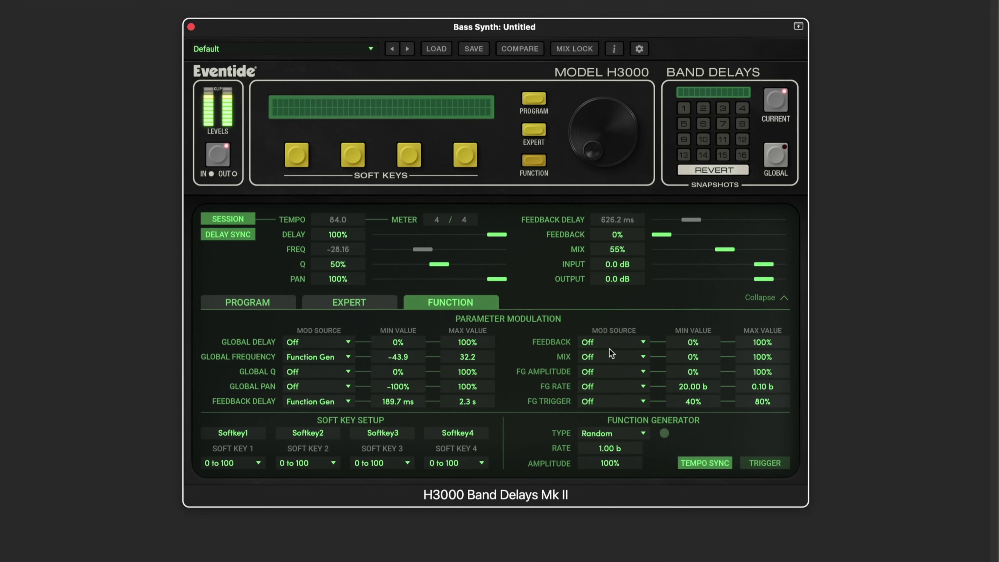
Set Feedback's mod source to Function Gen with a 16% to 62% range.
{"action": "left_click", "coordinate": [593, 345]}
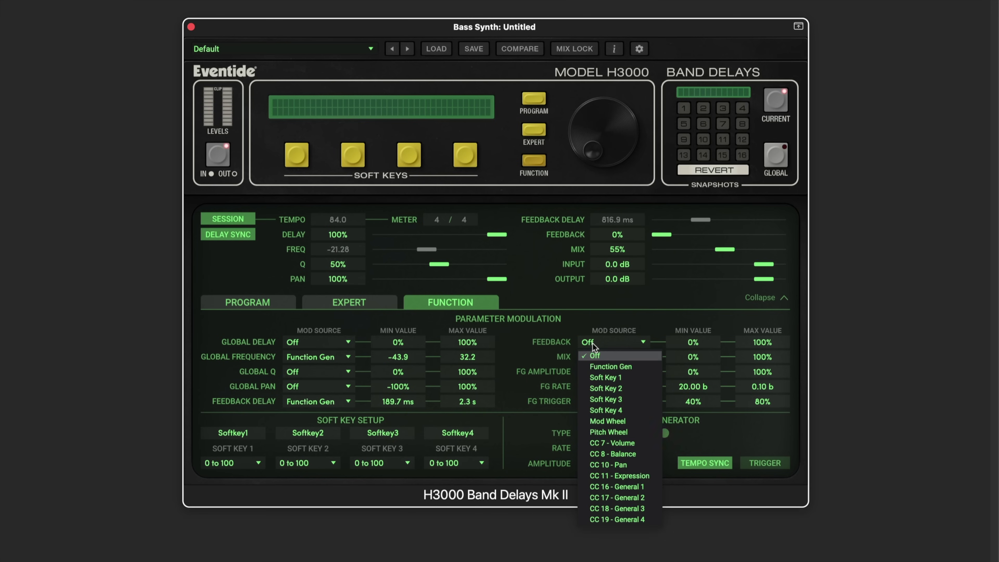
{"action": "left_click", "coordinate": [597, 365]}
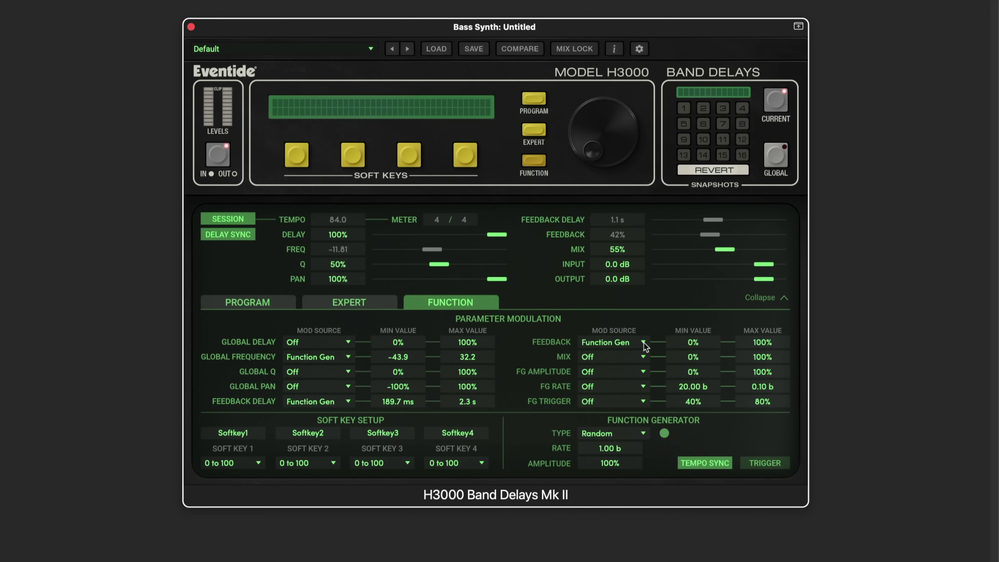
{"action": "left_click_drag", "start_coordinate": [690, 342], "coordinate": [690, 311]}
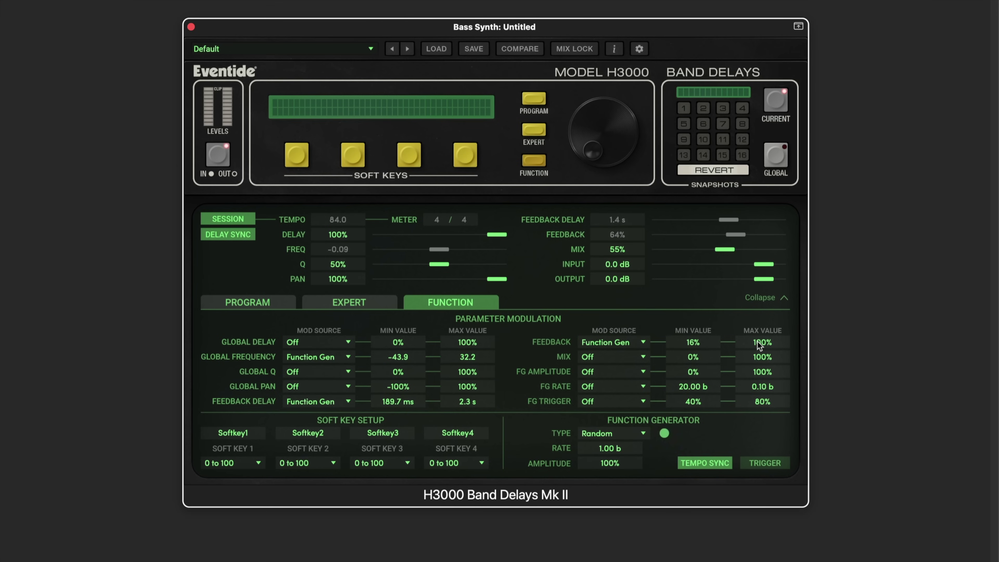
{"action": "left_click_drag", "start_coordinate": [763, 346], "coordinate": [723, 417]}
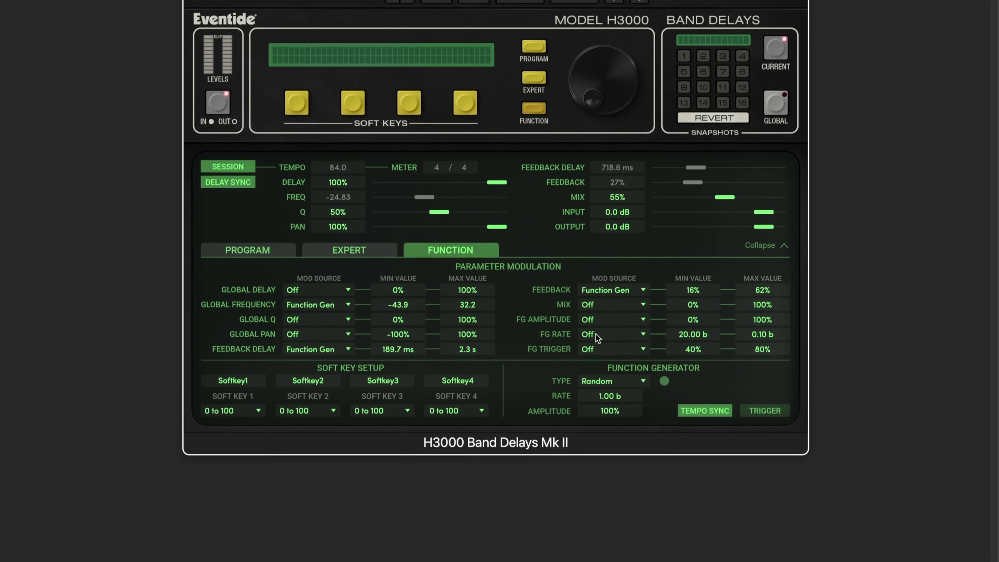
Set FG Rate's mod source to Function Gen, with Min Value 8.49 b and Max Value 3.69 b.
{"action": "left_click", "coordinate": [596, 386]}
{"action": "left_click", "coordinate": [610, 353]}
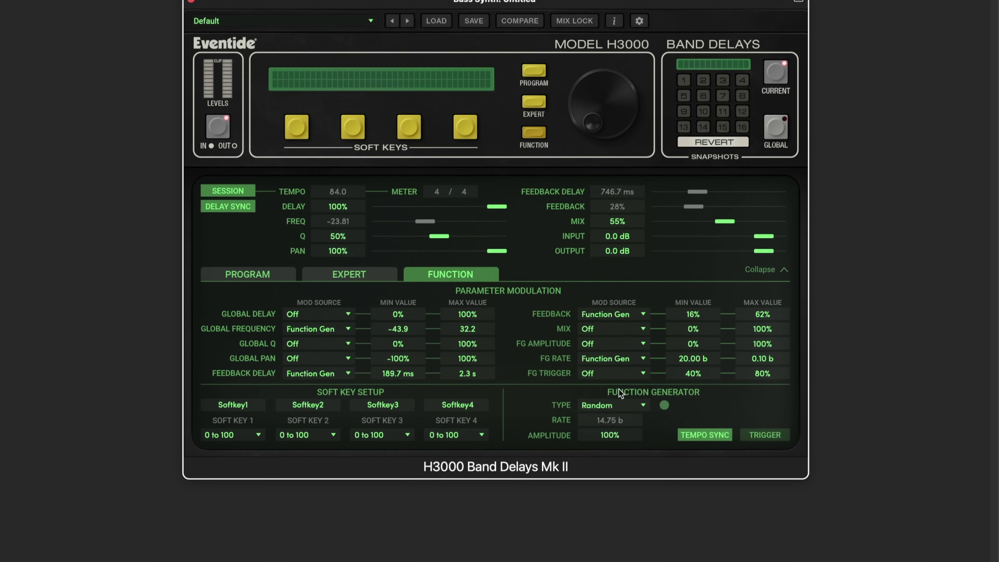
{"action": "left_click_drag", "start_coordinate": [685, 391], "coordinate": [682, 399]}
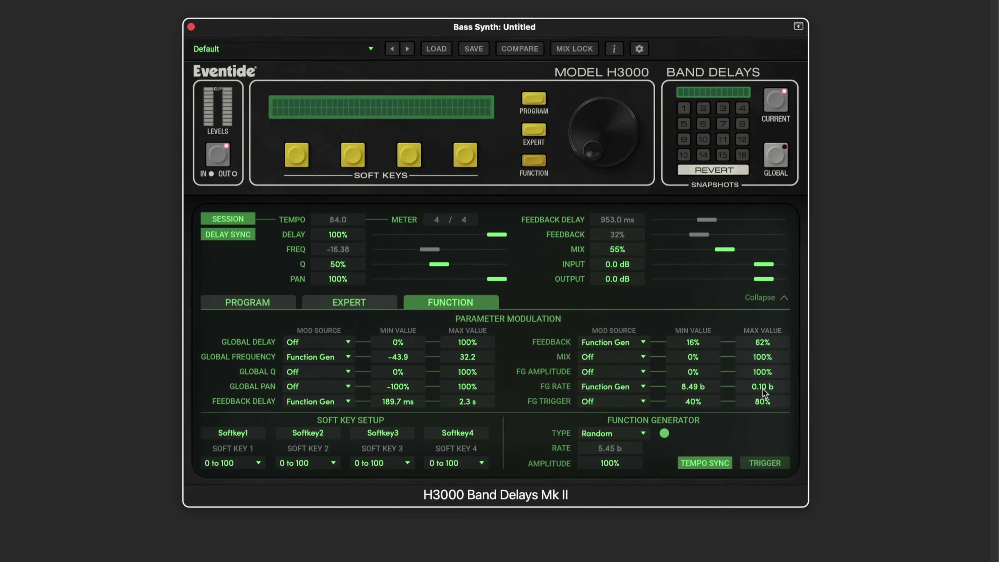
{"action": "left_click_drag", "start_coordinate": [764, 388], "coordinate": [764, 381]}
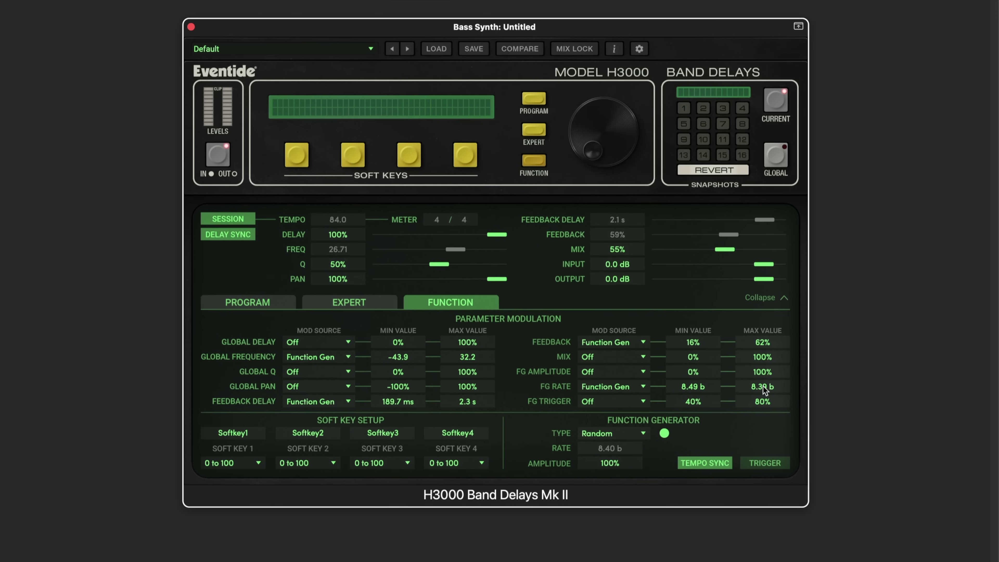